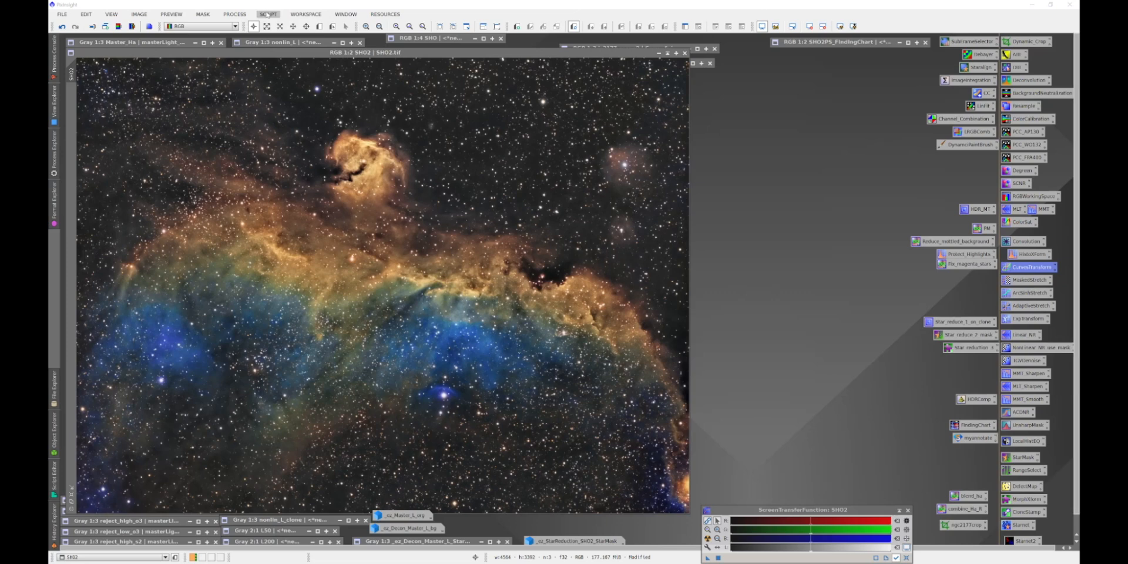
Run the DarkStructureEnhance script on the SHO2 image with its default settings, amount 0.40 and one iteration
mouse_move(287, 144)
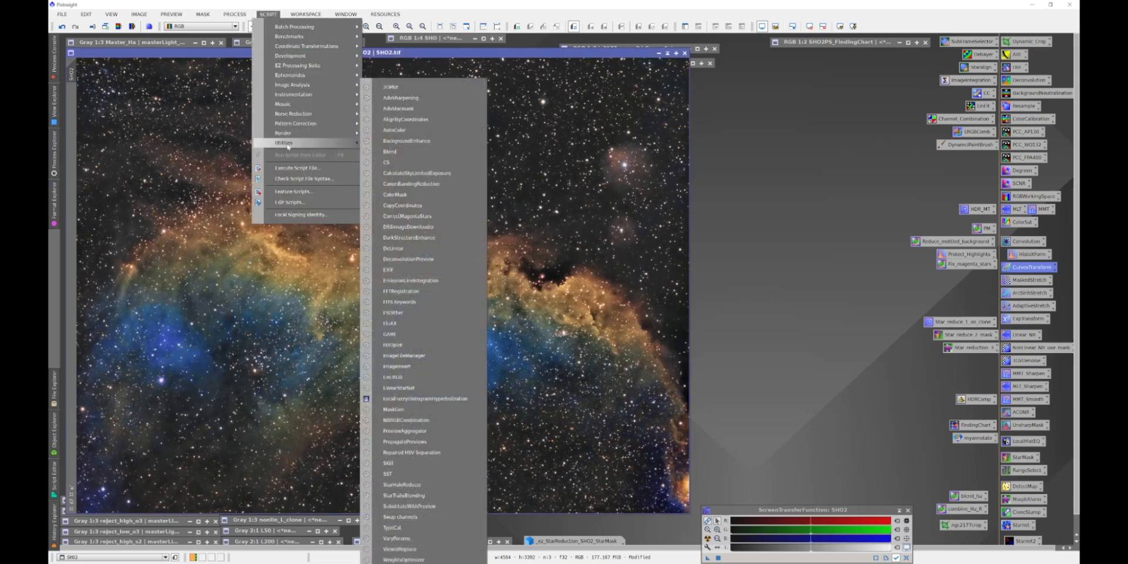
left_click(420, 237)
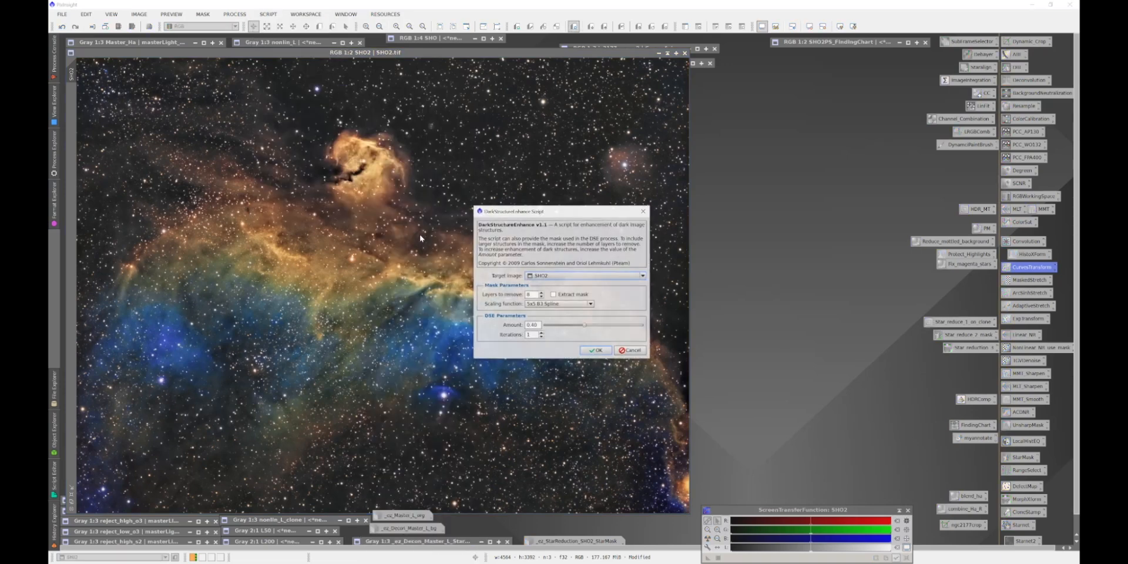
left_click_drag(543, 209, 760, 201)
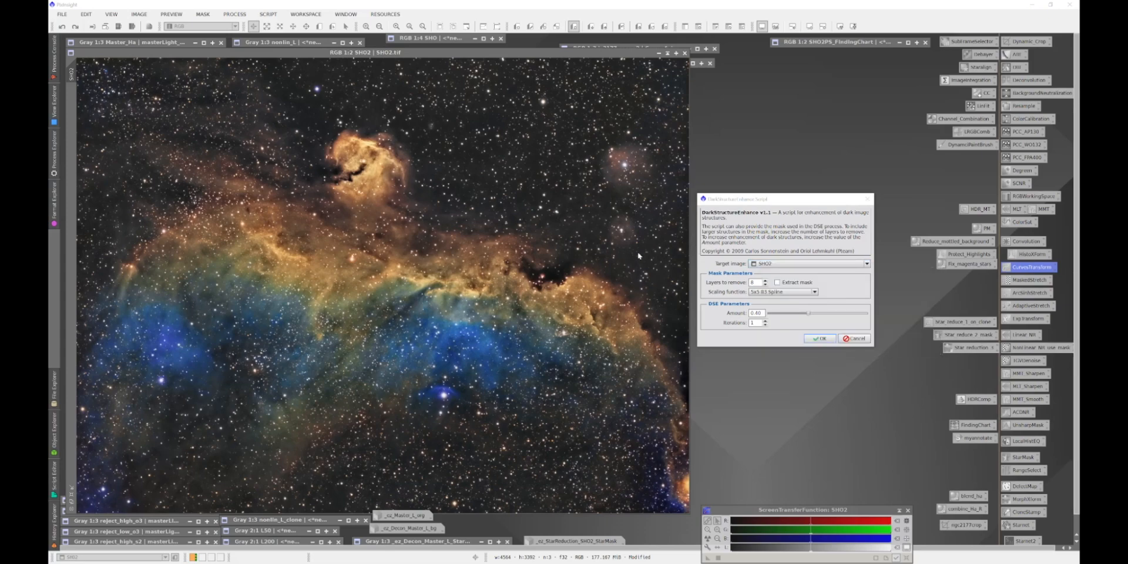
left_click(868, 264)
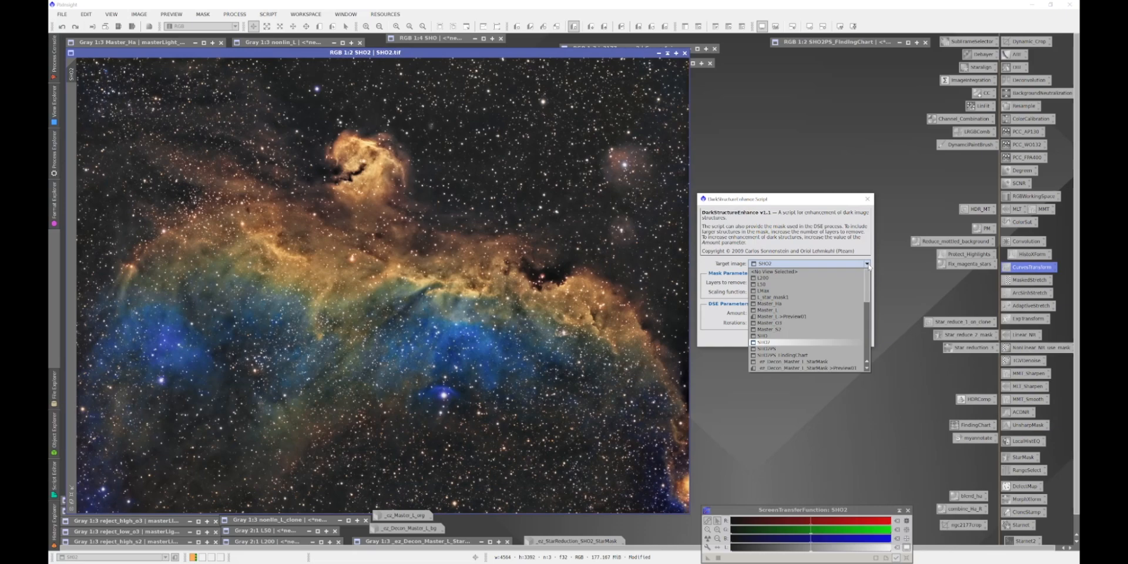
left_click(885, 264)
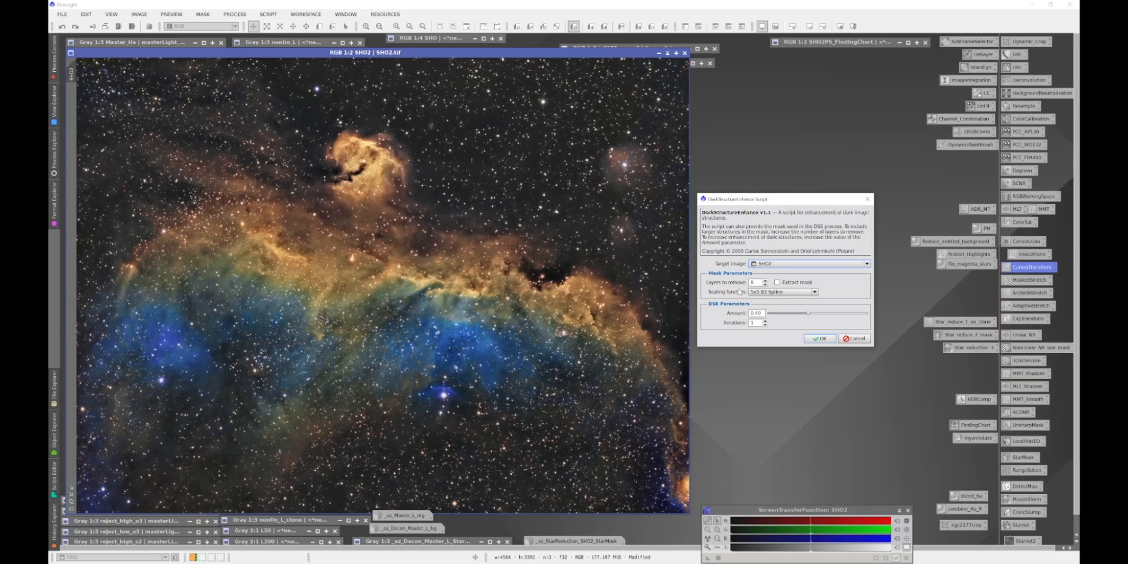
mouse_move(739, 291)
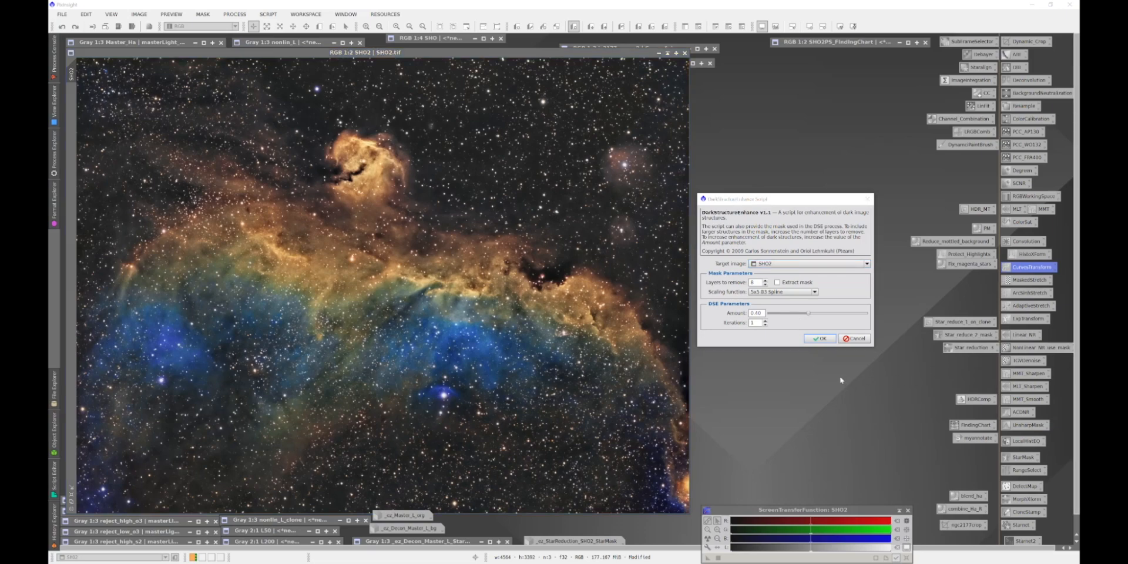
left_click(820, 338)
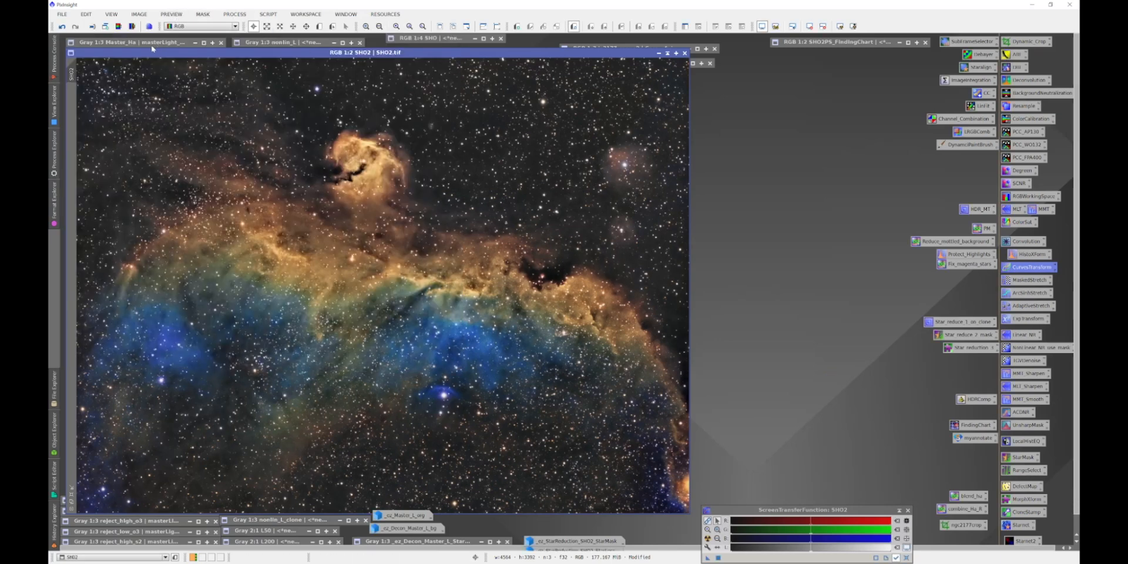
Compare SHO2 before and after the default dark structure enhancement, including a 1:1 view, and leave the enhancement undone
left_click(62, 27)
left_click(75, 27)
left_click(62, 28)
left_click(76, 27)
scroll(340, 204, "up", 1)
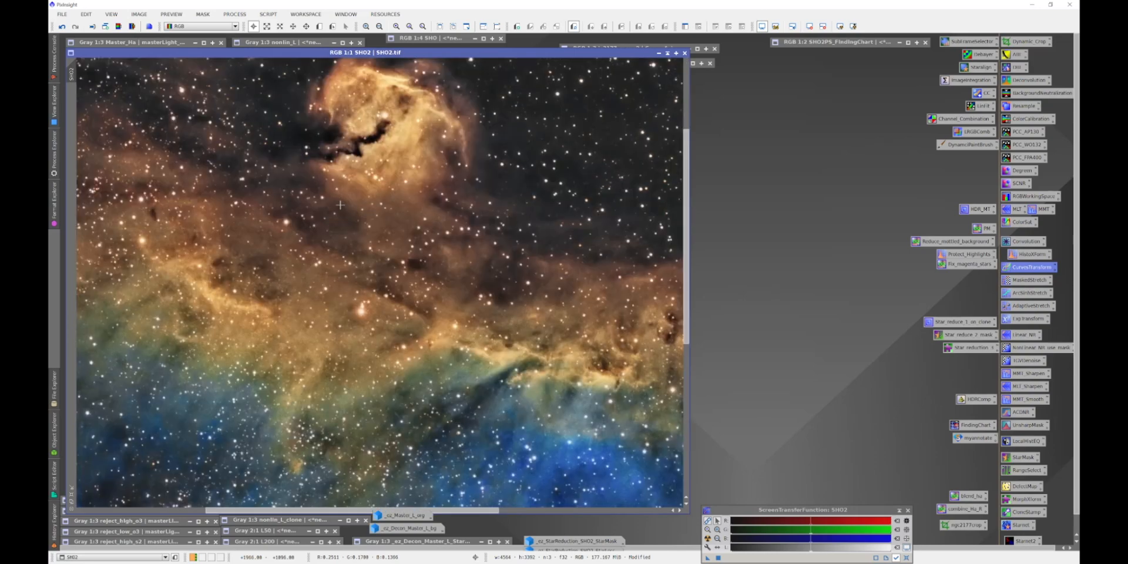
left_click_drag(310, 510, 397, 511)
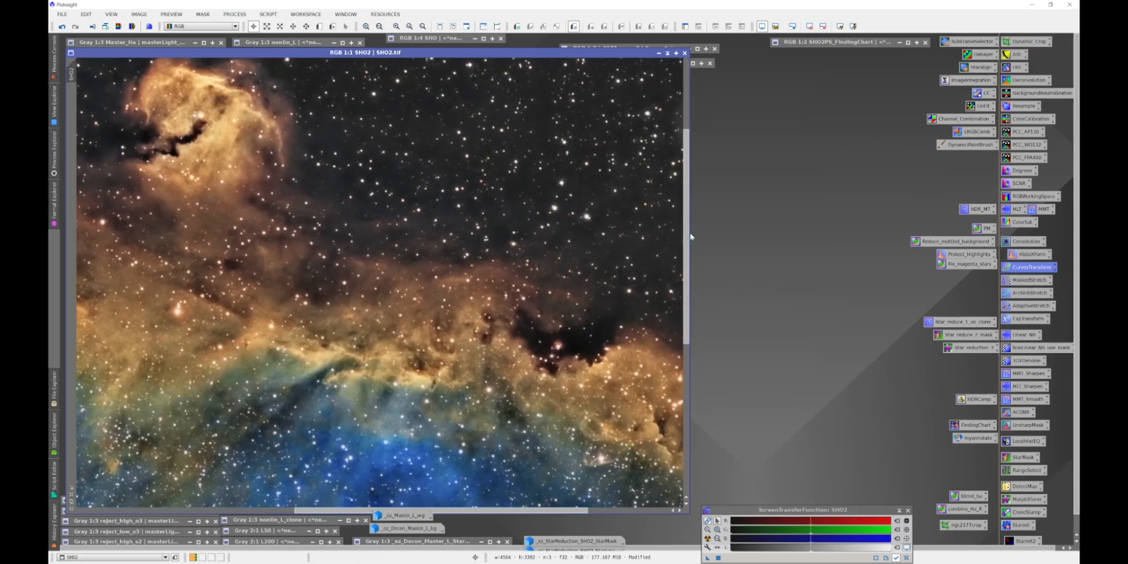
left_click_drag(688, 240, 689, 287)
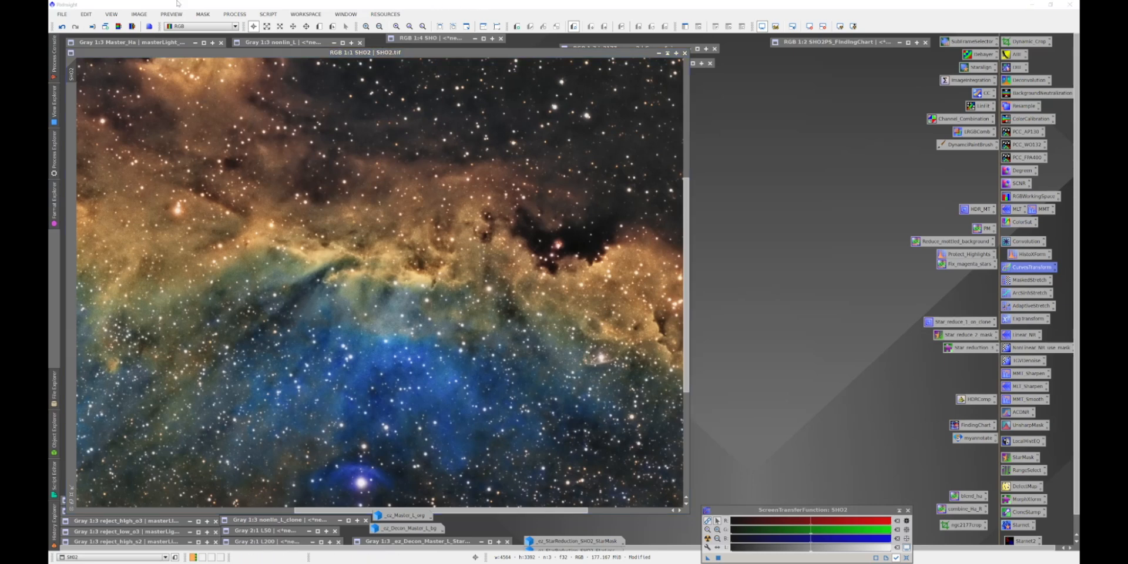
left_click(62, 27)
Run DarkStructureEnhance on the SHO2 image with the amount raised to 0.99
left_click(271, 15)
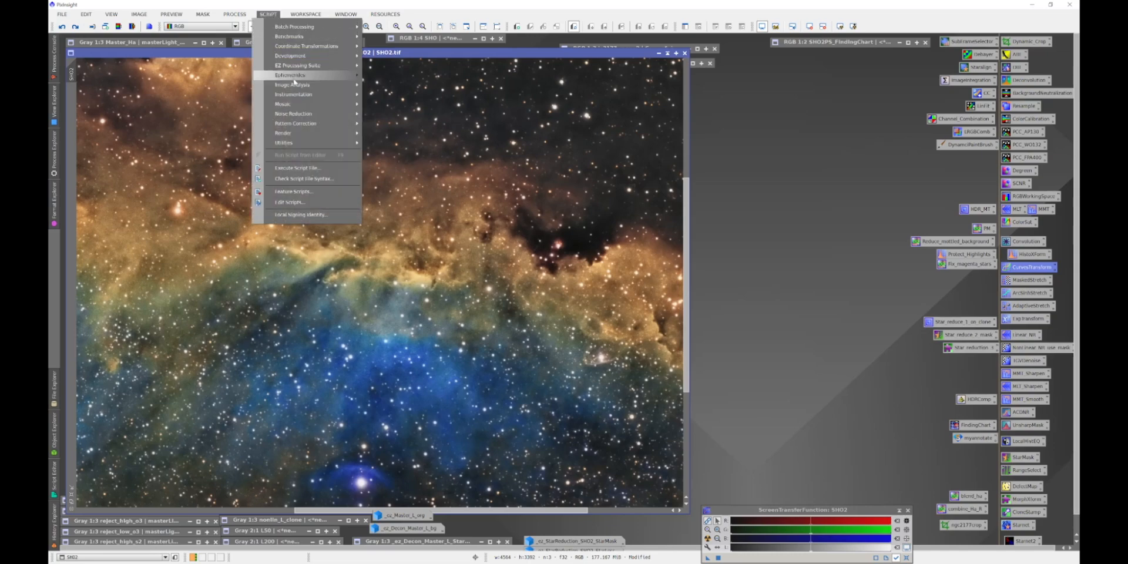
mouse_move(291, 144)
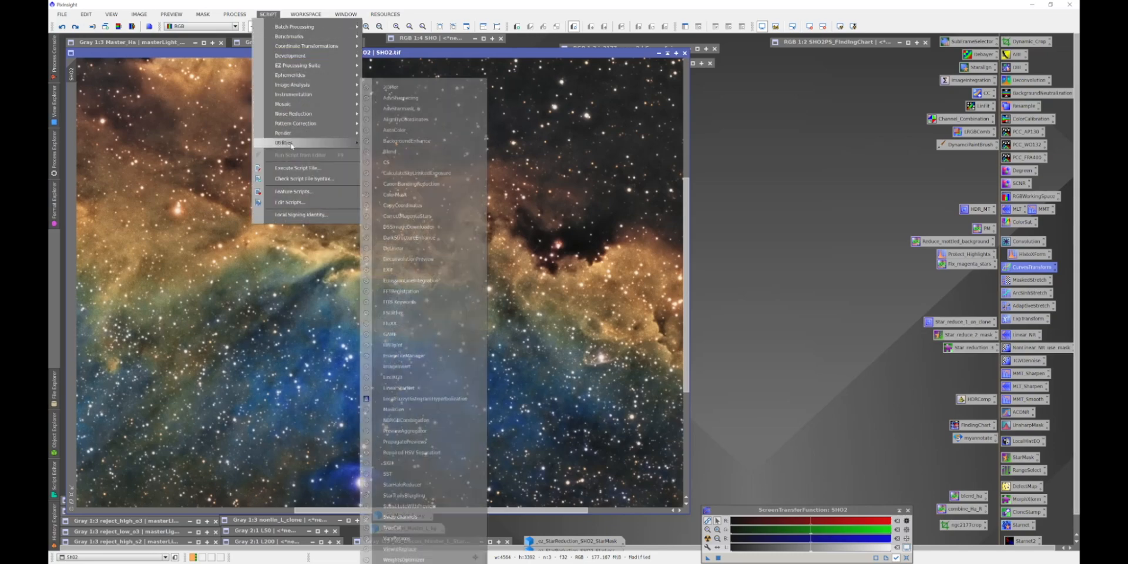
left_click(410, 238)
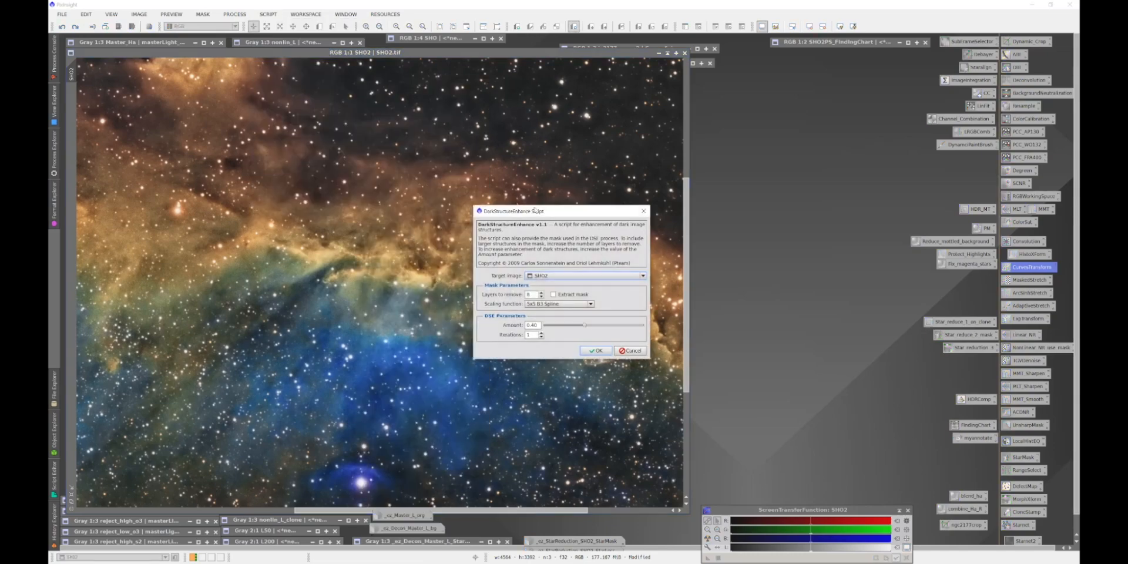
left_click_drag(535, 210, 781, 199)
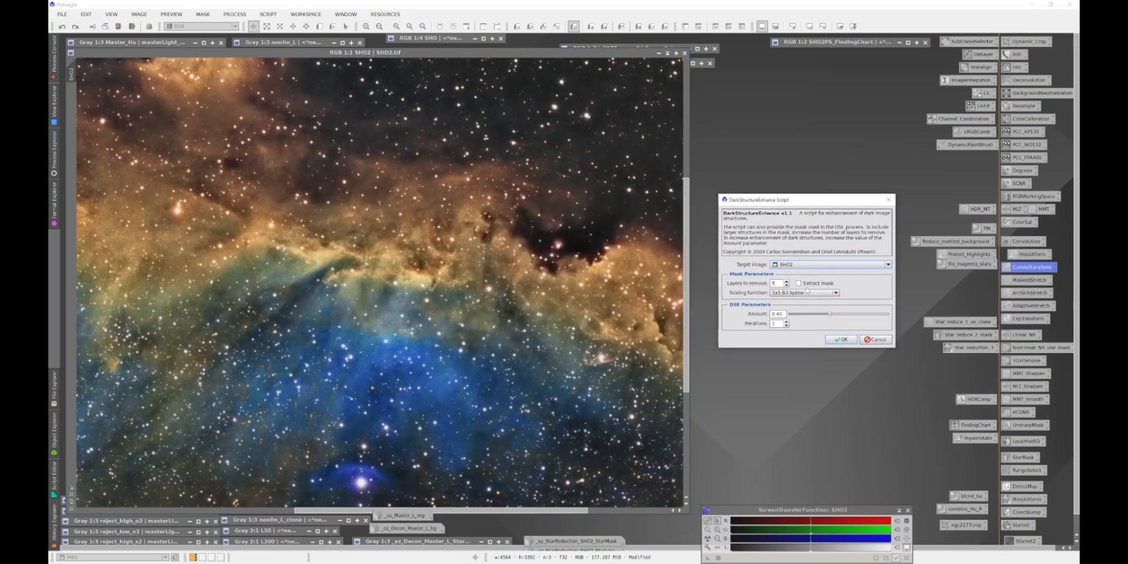
left_click_drag(829, 314, 908, 321)
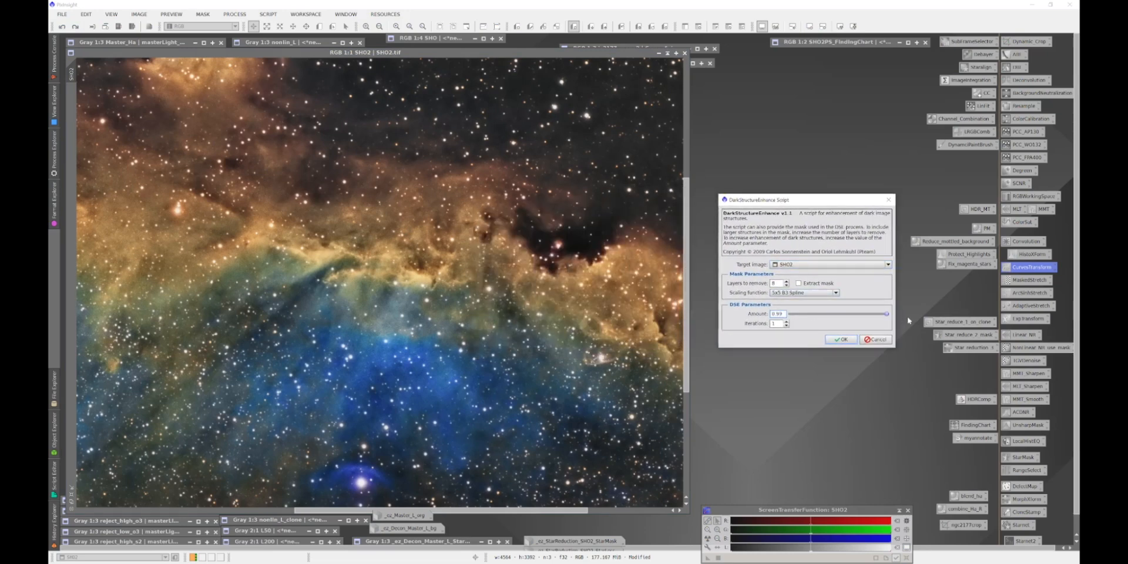
left_click(841, 338)
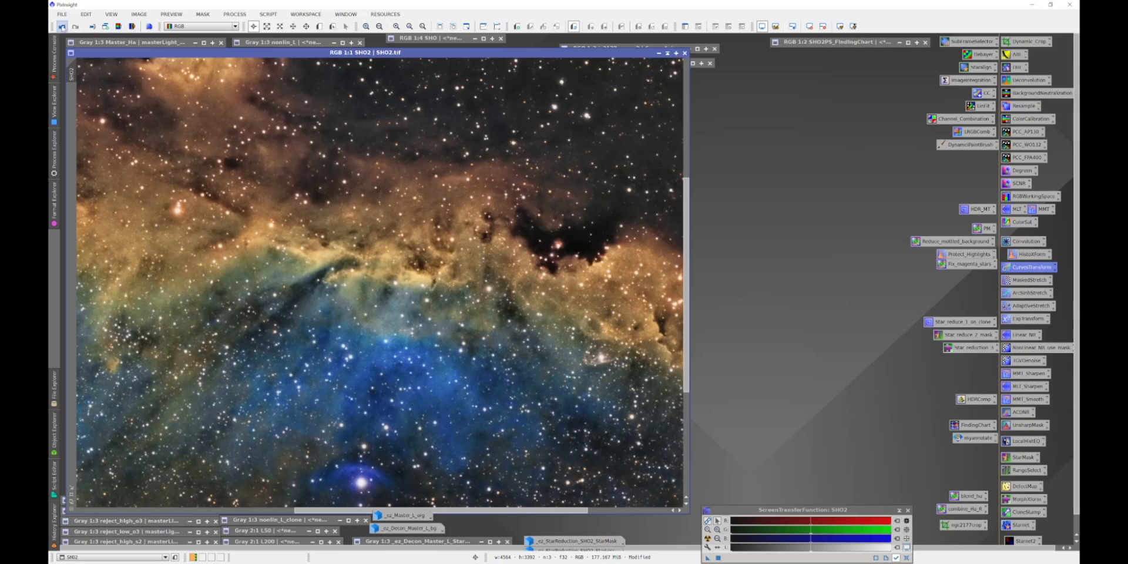
Compare SHO2 with and without the stronger 0.99 enhancement, and leave that enhancement undone
left_click(62, 27)
left_click(74, 27)
left_click(62, 27)
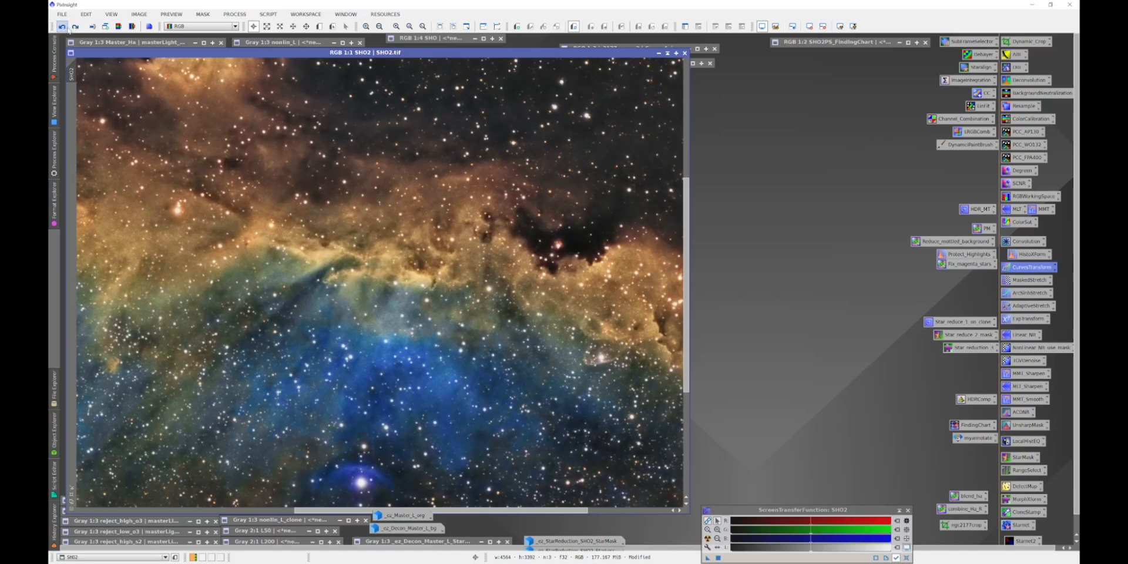
left_click(75, 27)
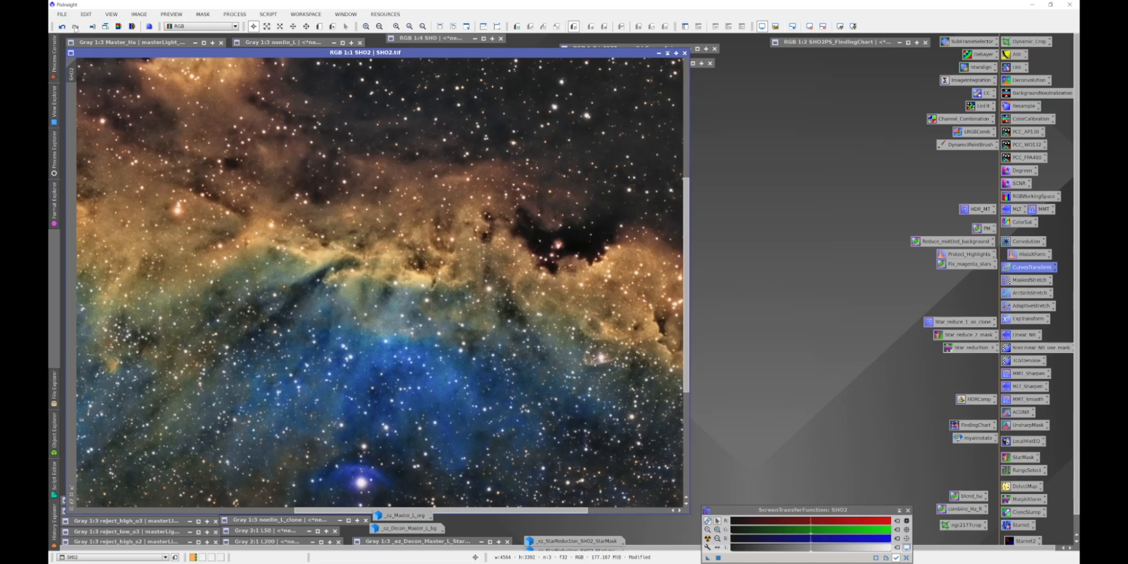
left_click(62, 26)
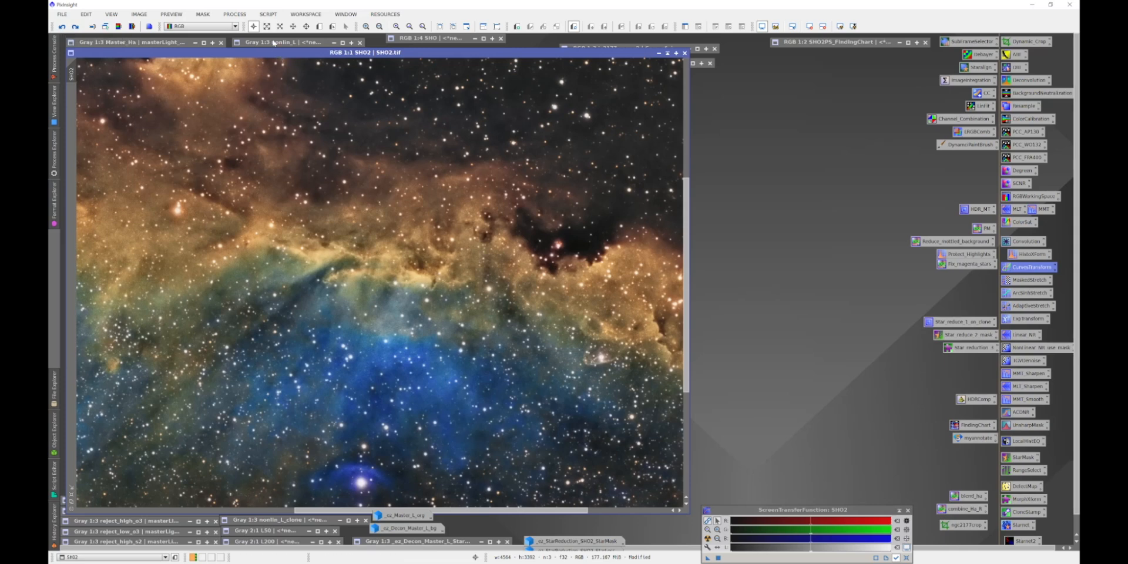
Run DarkStructureEnhance on the SHO2 image with Extract mask enabled and the amount at 0.40
left_click(268, 14)
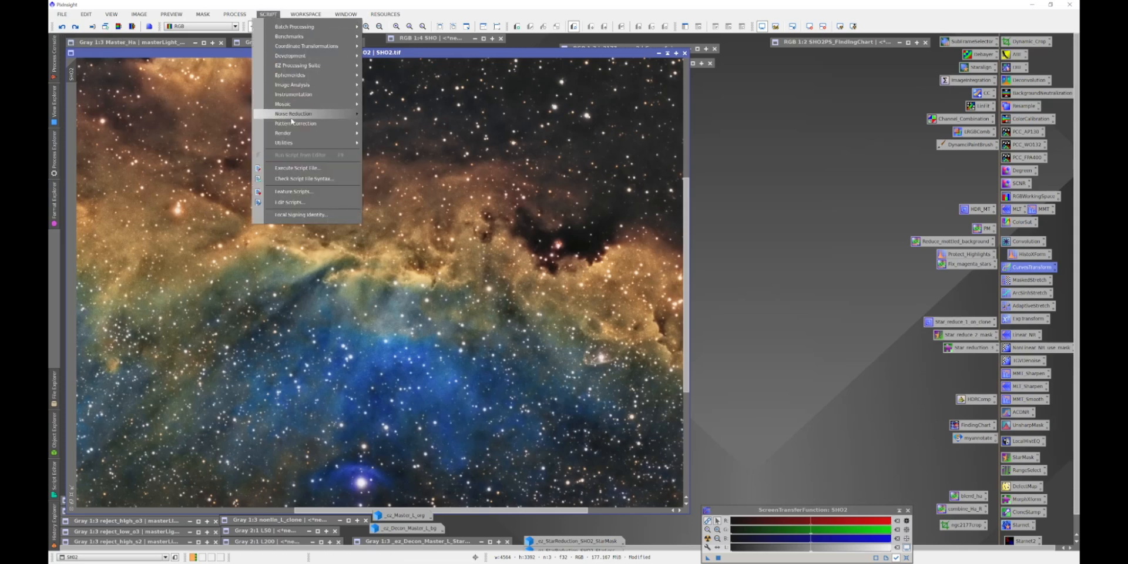
mouse_move(289, 144)
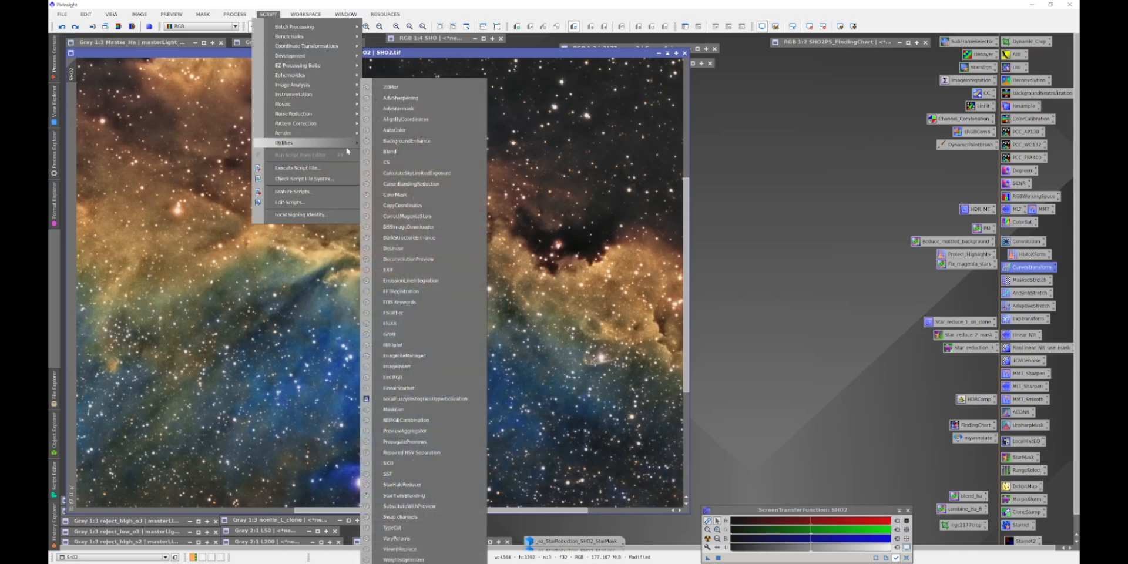
left_click(411, 237)
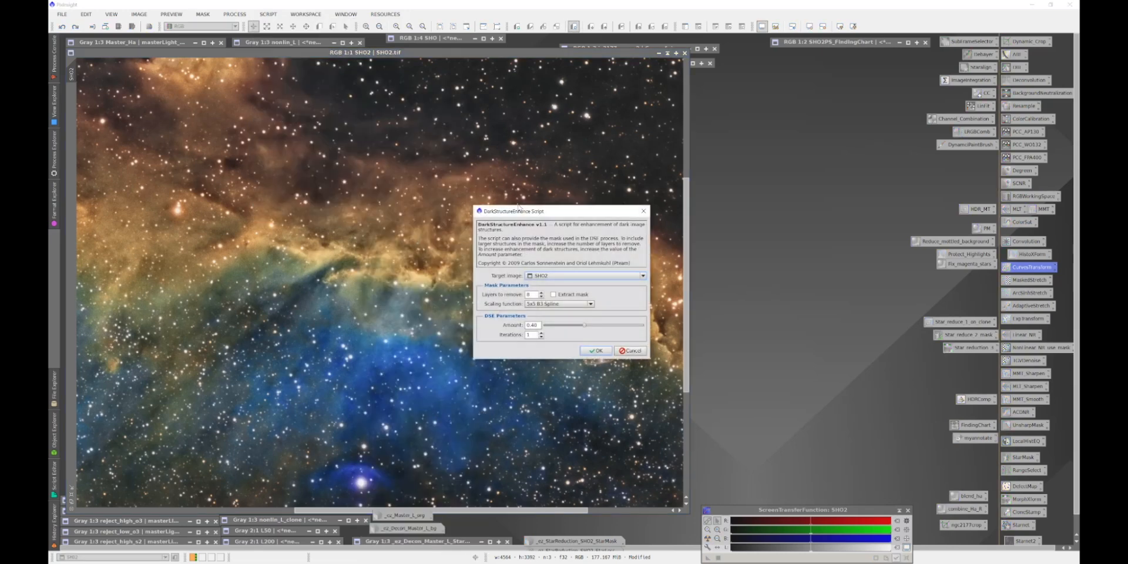
left_click_drag(519, 213, 745, 191)
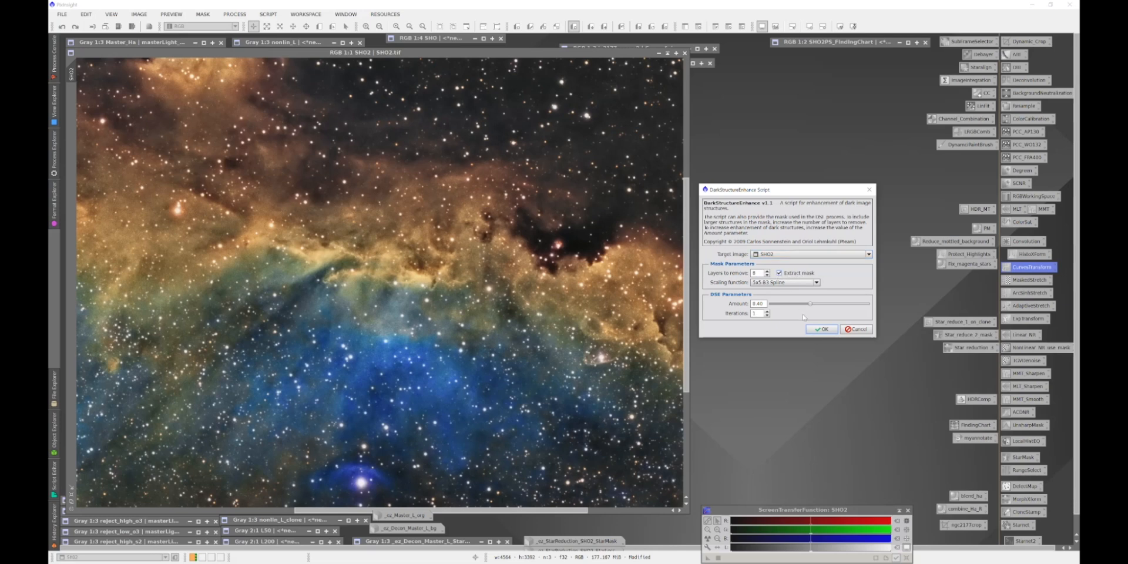
left_click(818, 333)
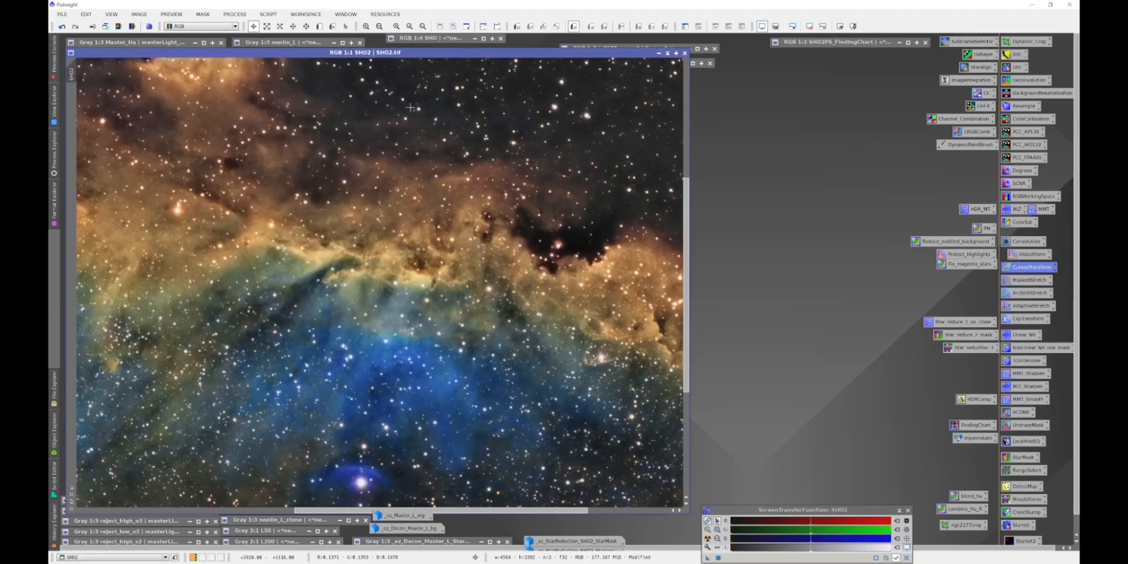
Bring the extracted Mask image to the front and arrange its window over the SHO2 image
double_click(434, 51)
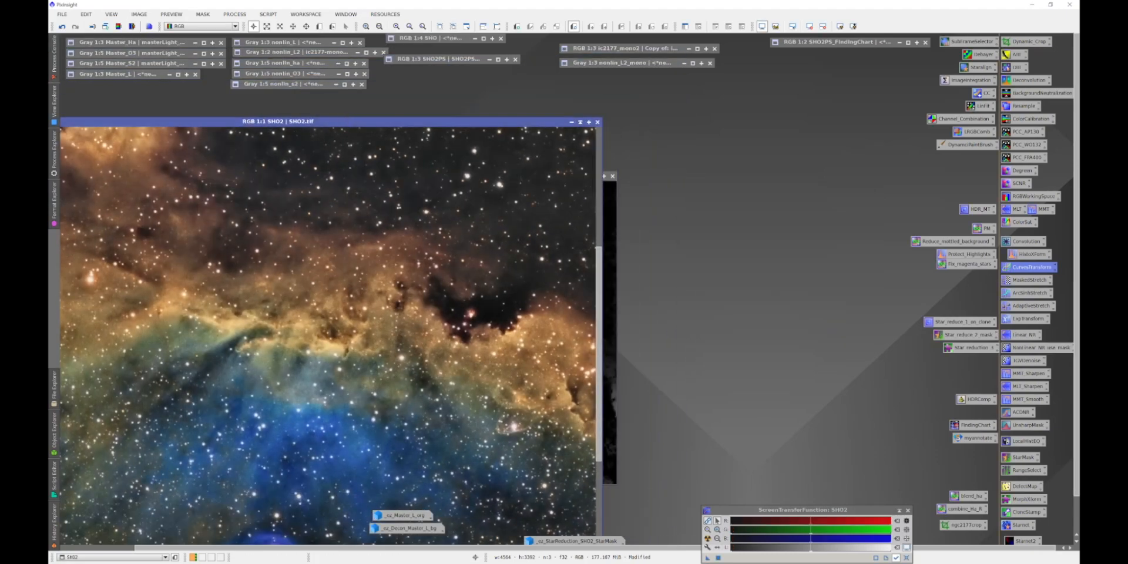
left_click(607, 220)
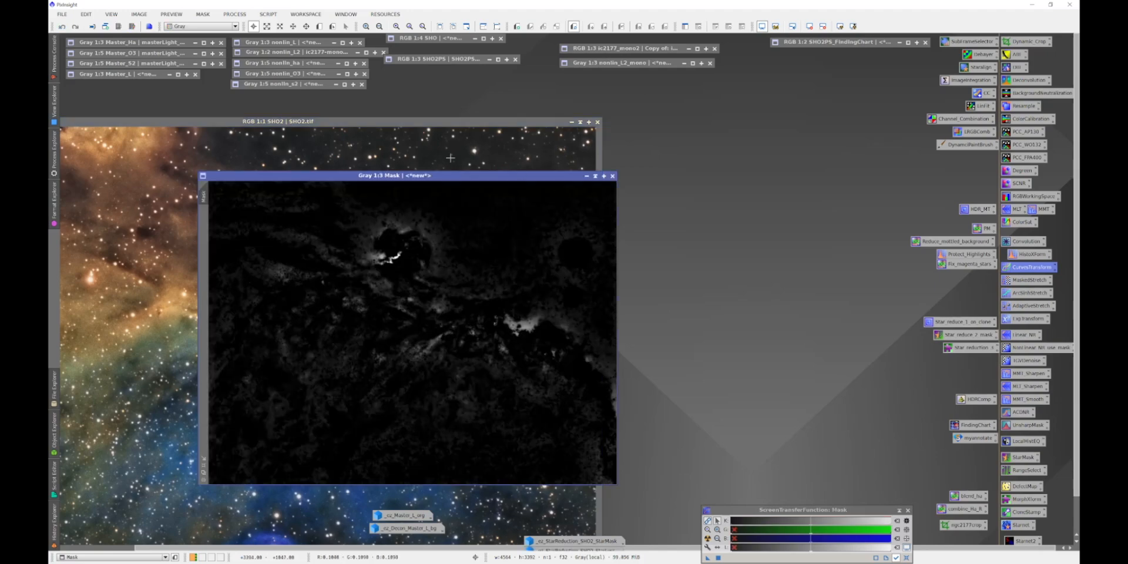
left_click_drag(423, 174, 639, 83)
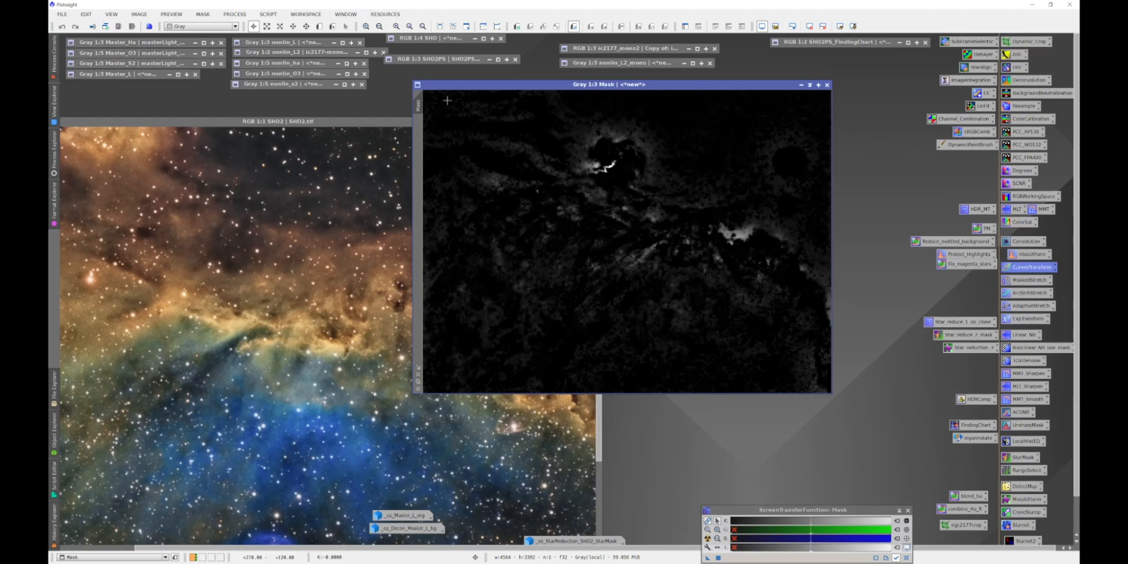
left_click_drag(484, 84, 562, 165)
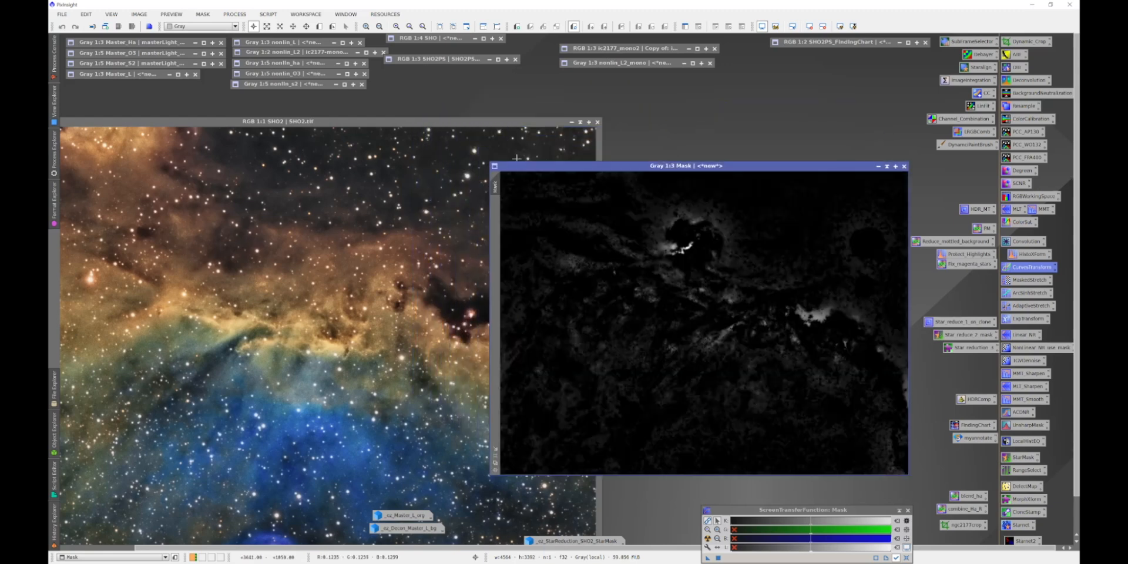
left_click_drag(379, 121, 493, 64)
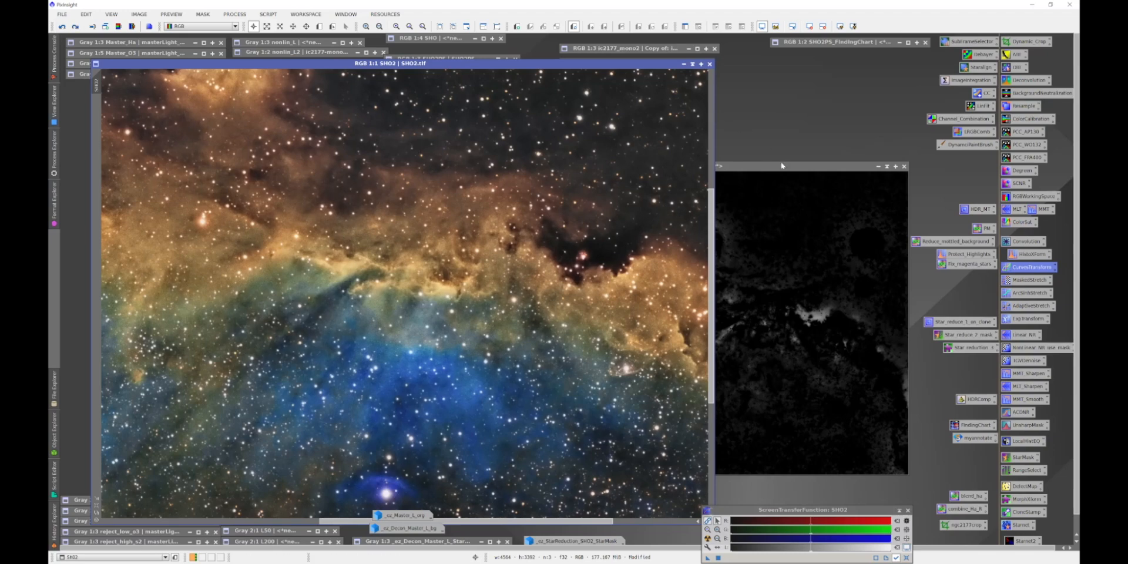
left_click_drag(779, 169, 555, 123)
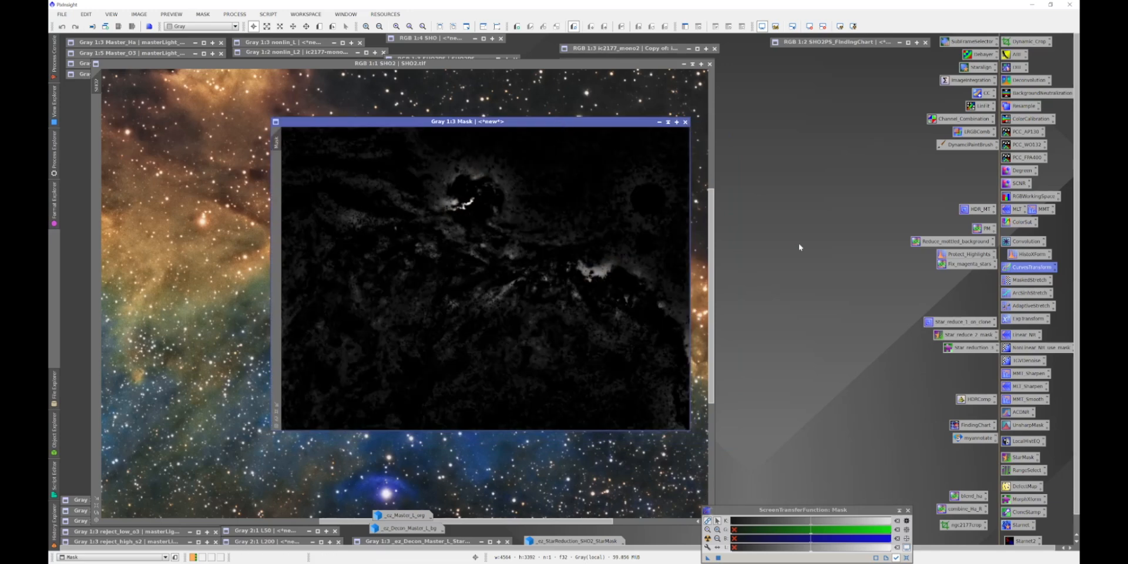
Stretch the Mask image with HistogramTransformation, lowering the midtones to about 0.29 under real-time preview, and apply it to Mask
double_click(1039, 256)
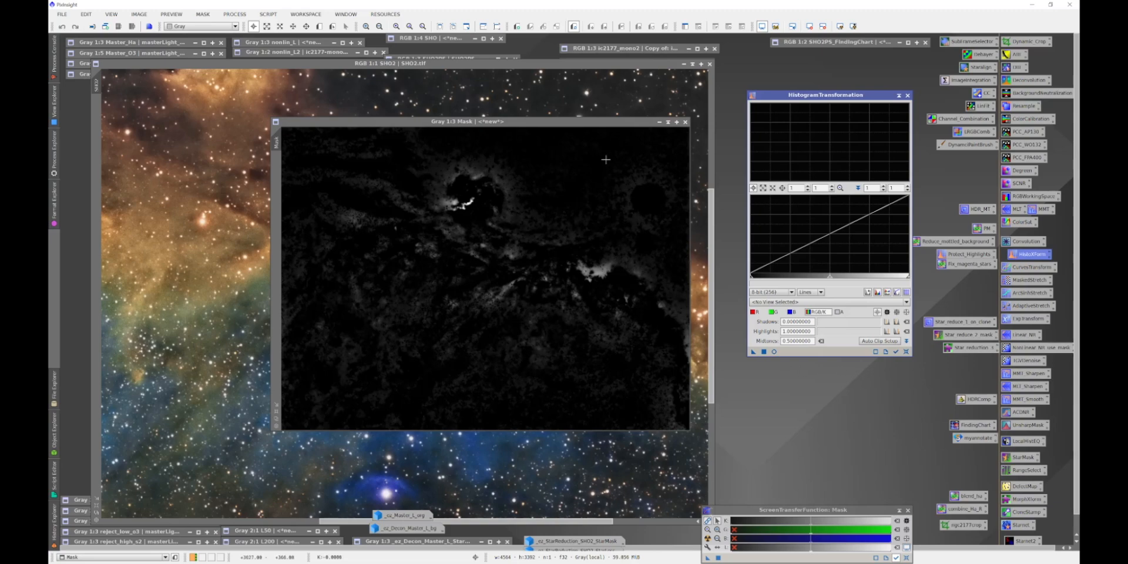
left_click(603, 122)
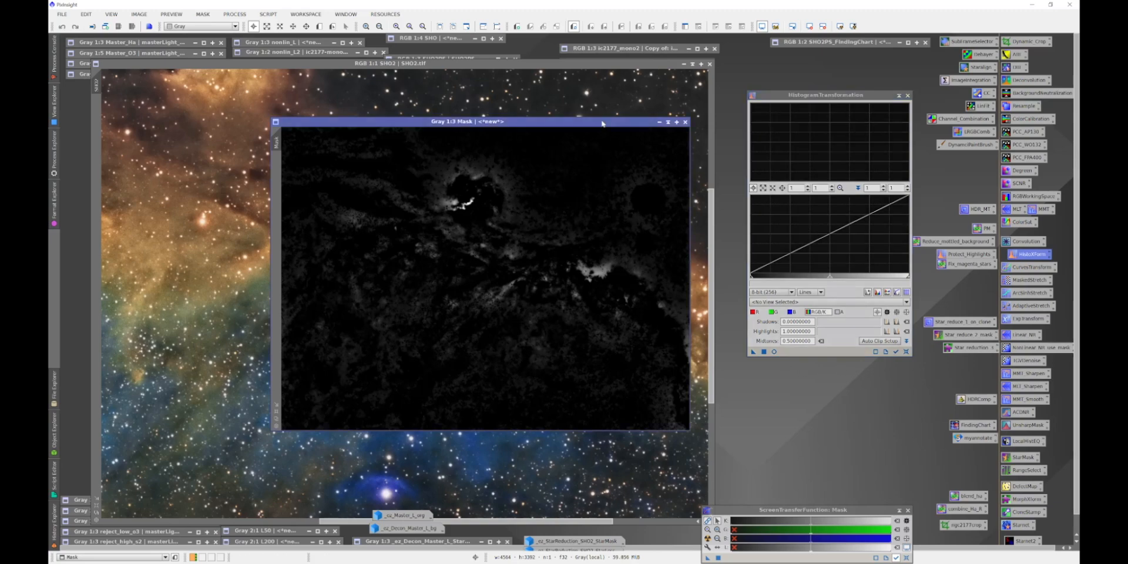
left_click(774, 352)
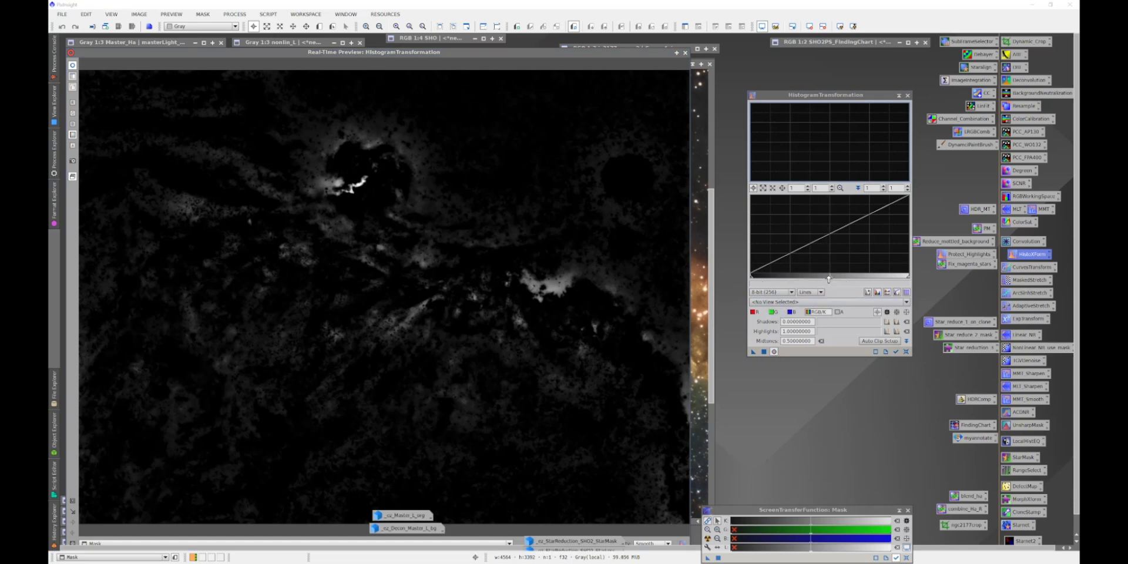
left_click_drag(830, 280, 797, 281)
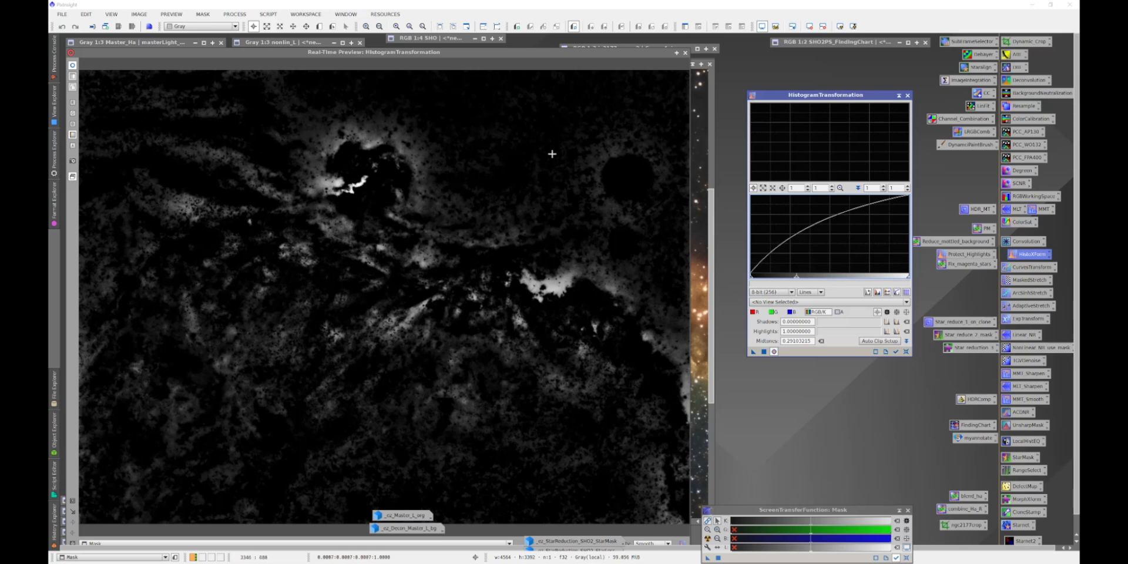
left_click(685, 53)
left_click(685, 53)
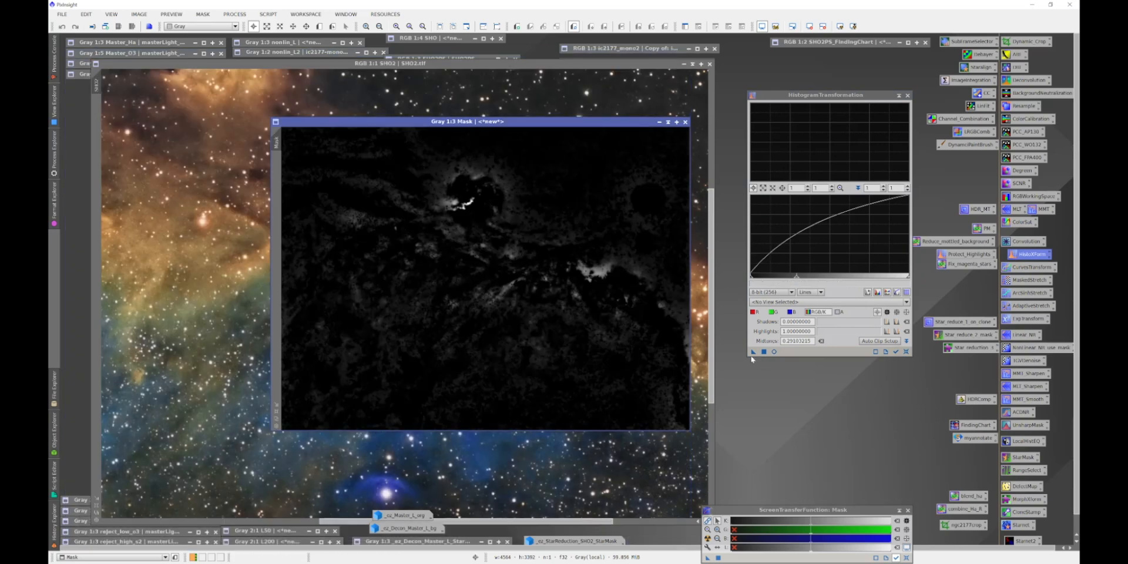
left_click_drag(754, 355, 592, 346)
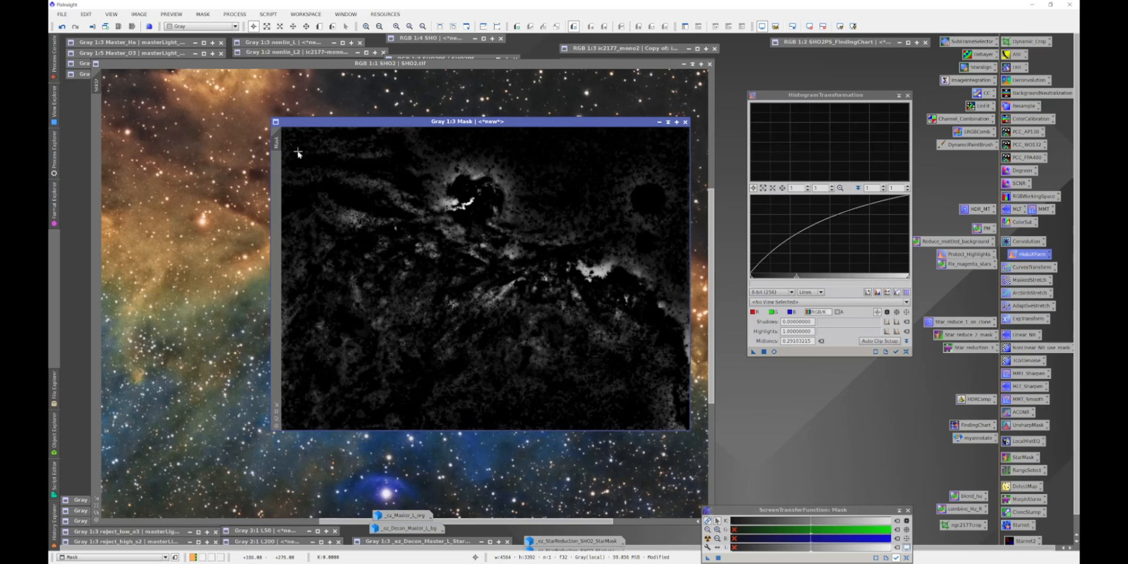
Apply the stretched Mask as the mask of the SHO2 image, and park its minimized window clear of SHO2
left_click_drag(280, 142, 94, 116)
left_click(668, 122)
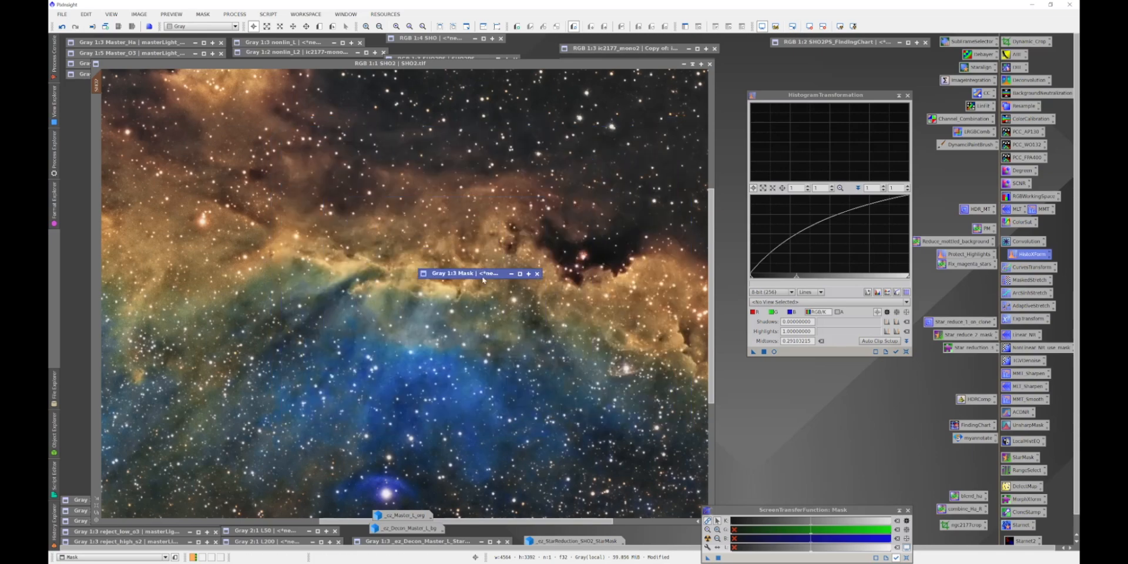
left_click_drag(481, 277, 875, 420)
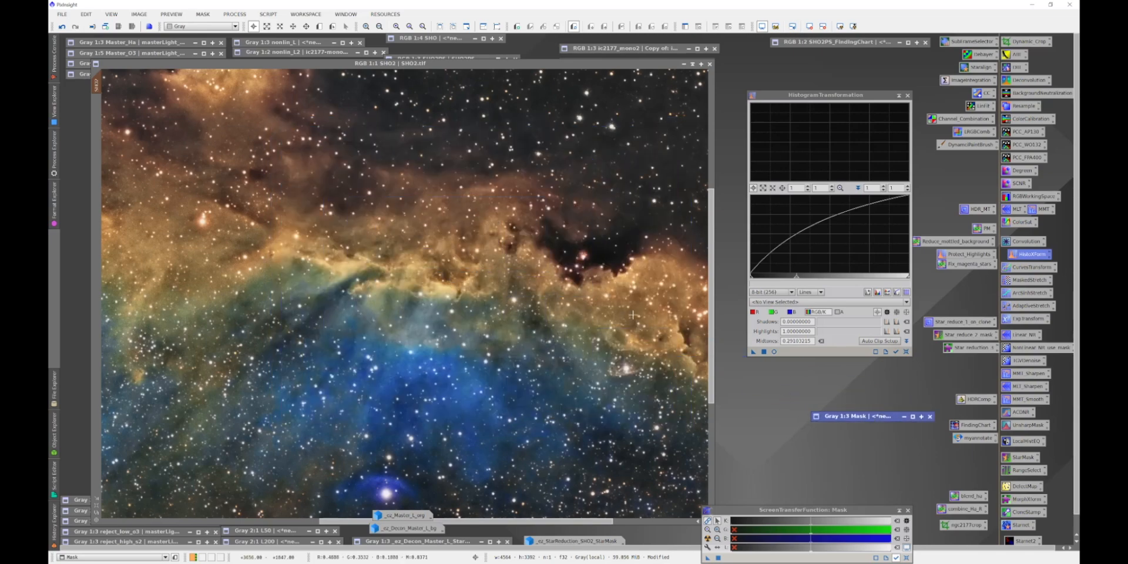
Show the mask overlay on SHO2 to examine which areas are protected, and hide the overlay again
left_click(550, 242)
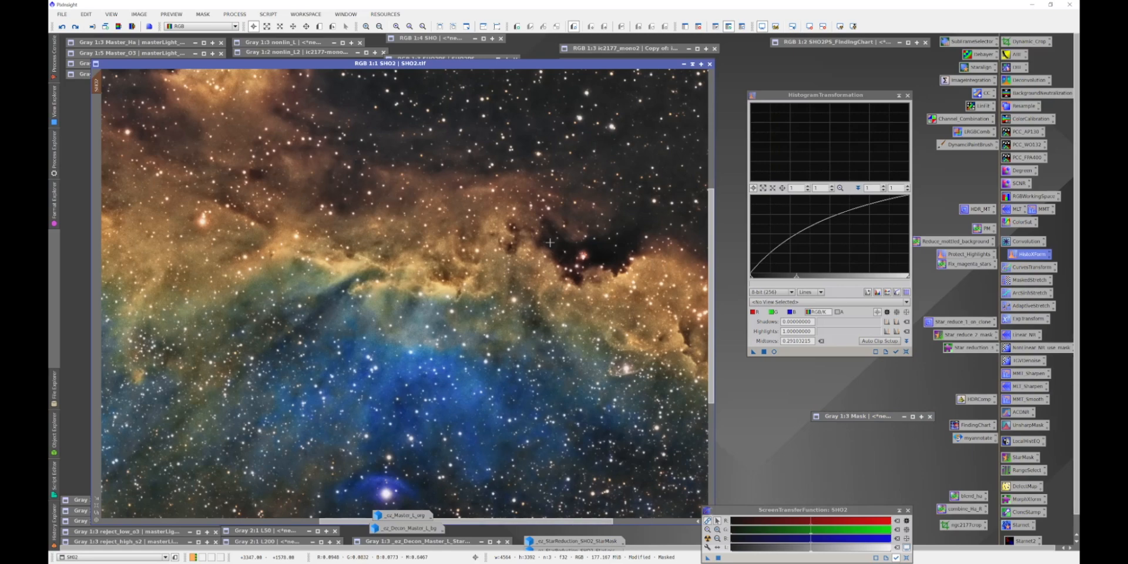
key("ctrl+k")
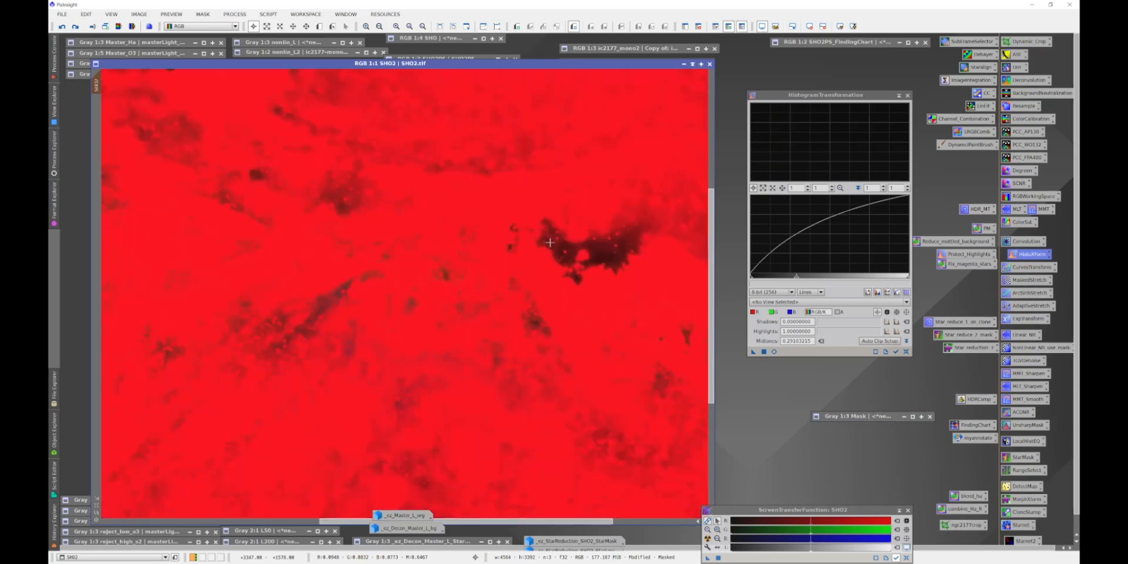
key("ctrl+k")
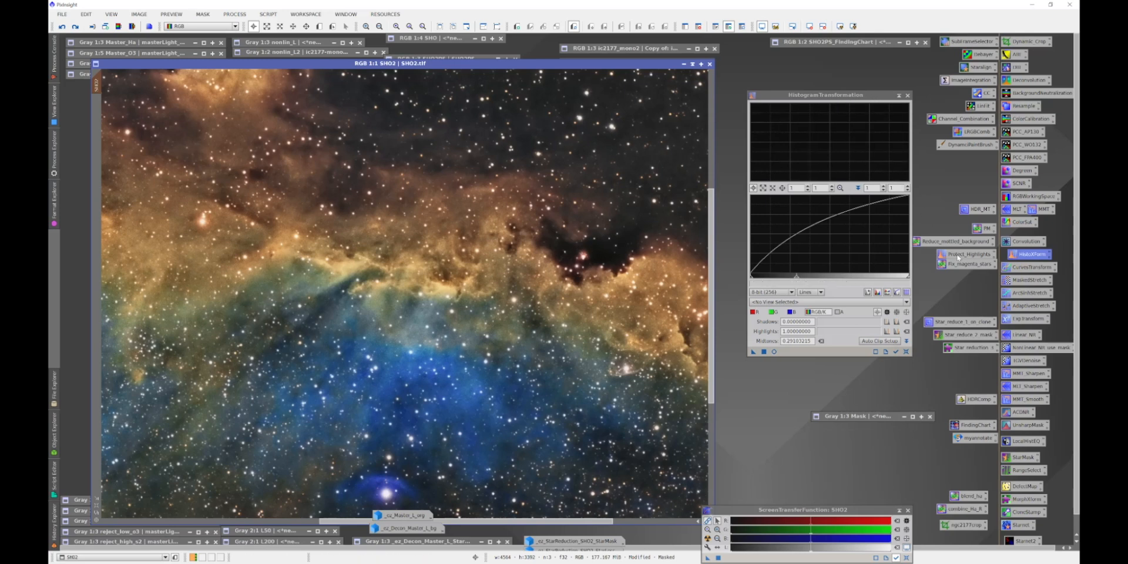
Preview CurvesTransformation on SHO2 in real time and anchor the RGB/K curve on the diagonal at inputs of about 0.49 and 0.75
double_click(1036, 268)
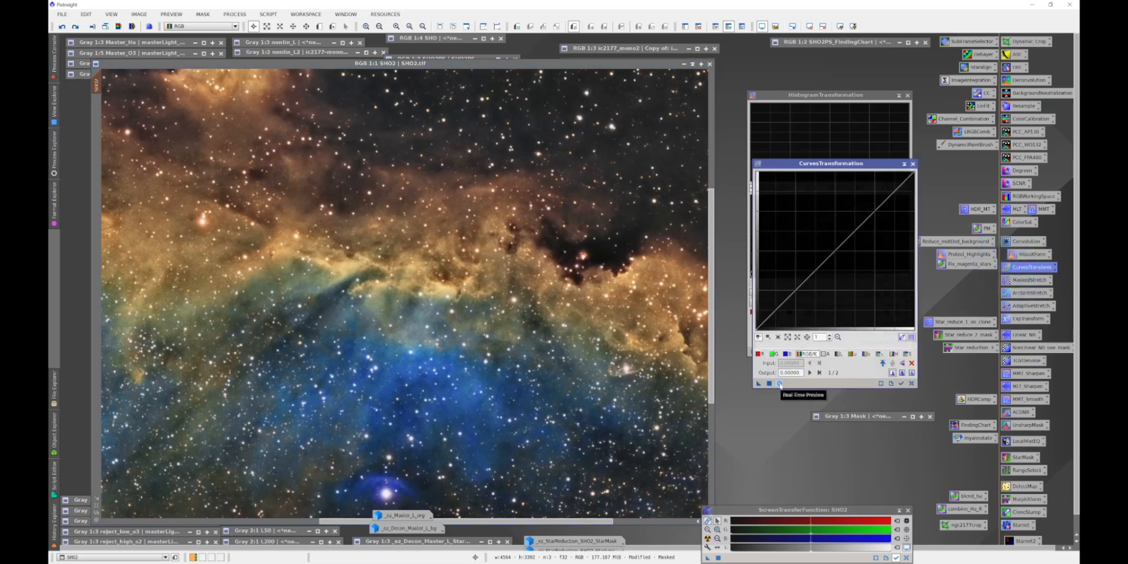
left_click(780, 384)
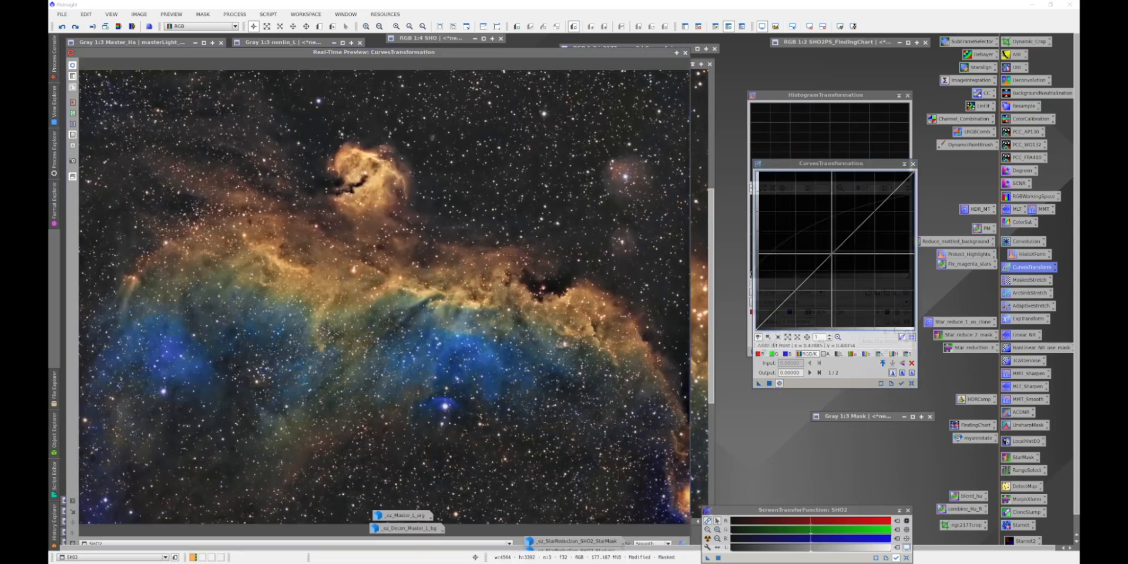
mouse_move(832, 252)
left_mouse_down()
mouse_move(811, 228)
mouse_move(851, 271)
mouse_move(833, 252)
left_mouse_up()
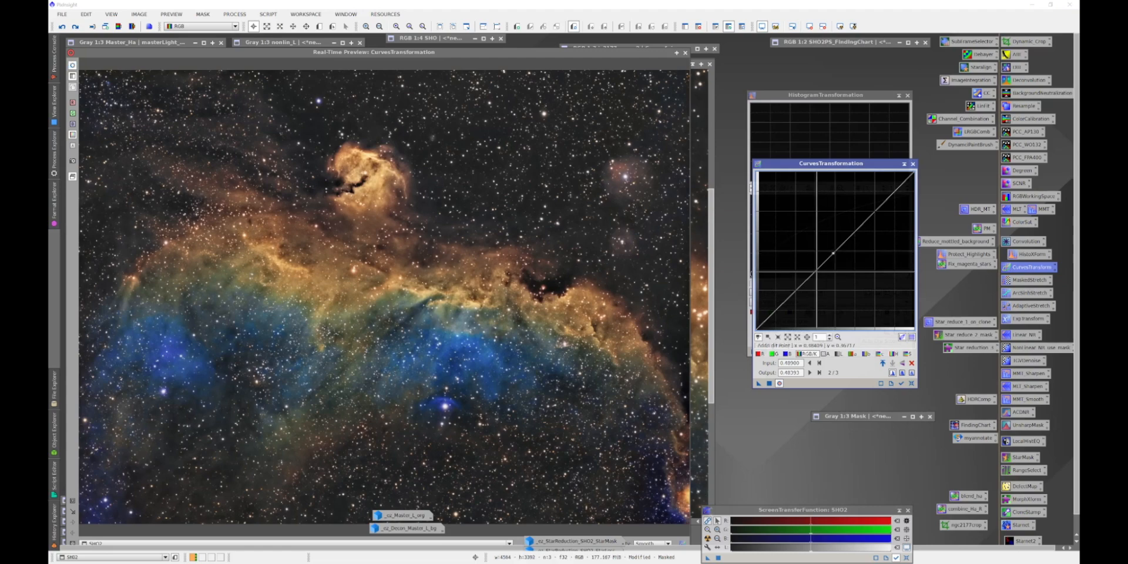
left_click(421, 310)
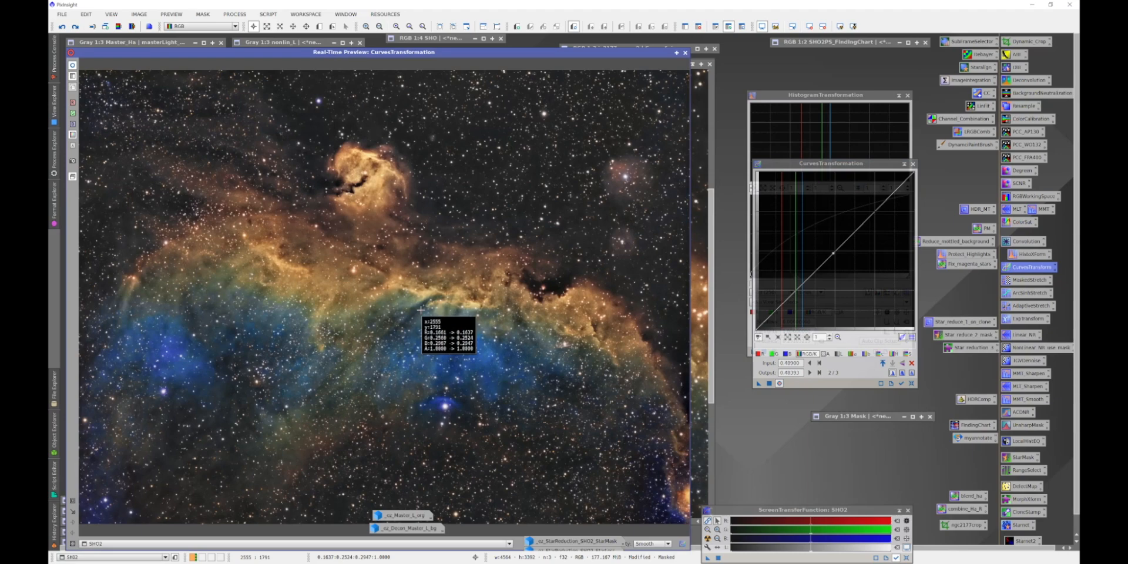
left_click(549, 289)
left_click_drag(548, 288, 551, 287)
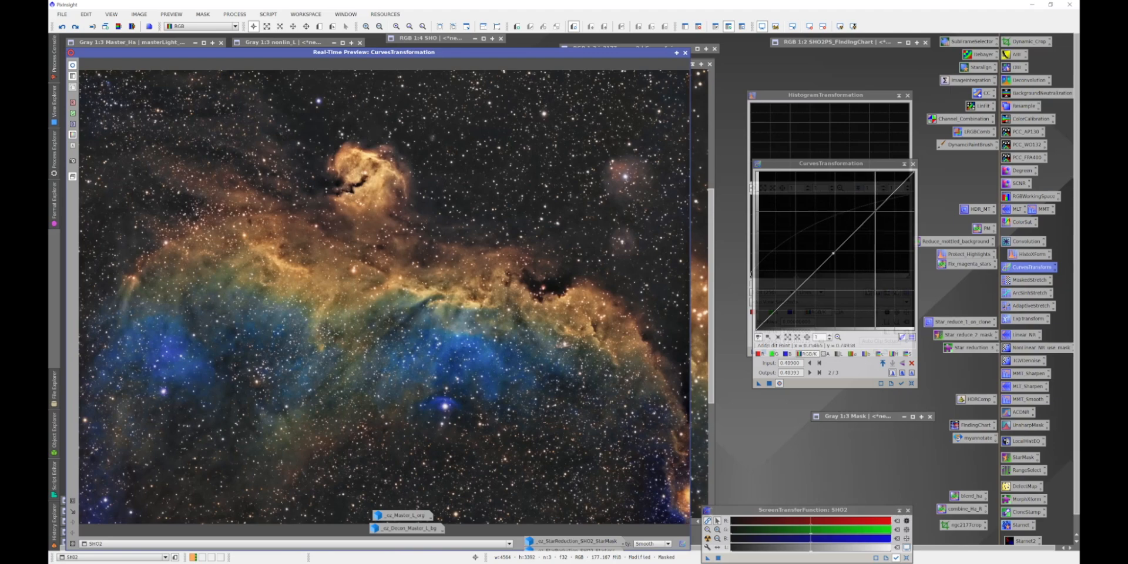
left_click(875, 210)
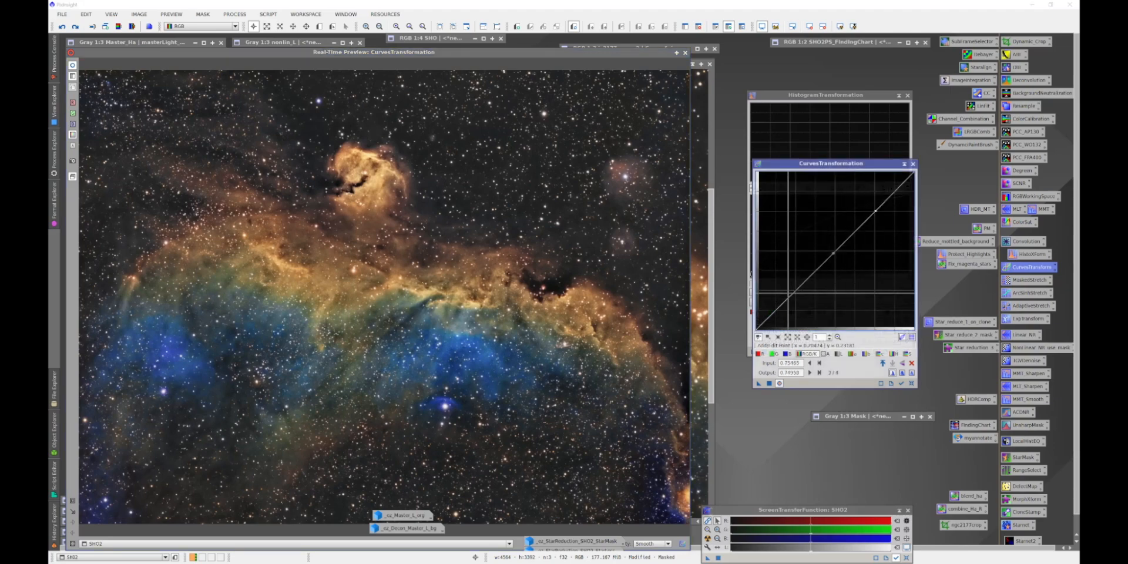
Darken the curve's shadows with points at about input 0.31, output 0.20 and input 0.10, output 0.06
left_click(799, 291)
mouse_move(799, 290)
left_mouse_down()
mouse_move(821, 309)
mouse_move(805, 298)
left_mouse_up()
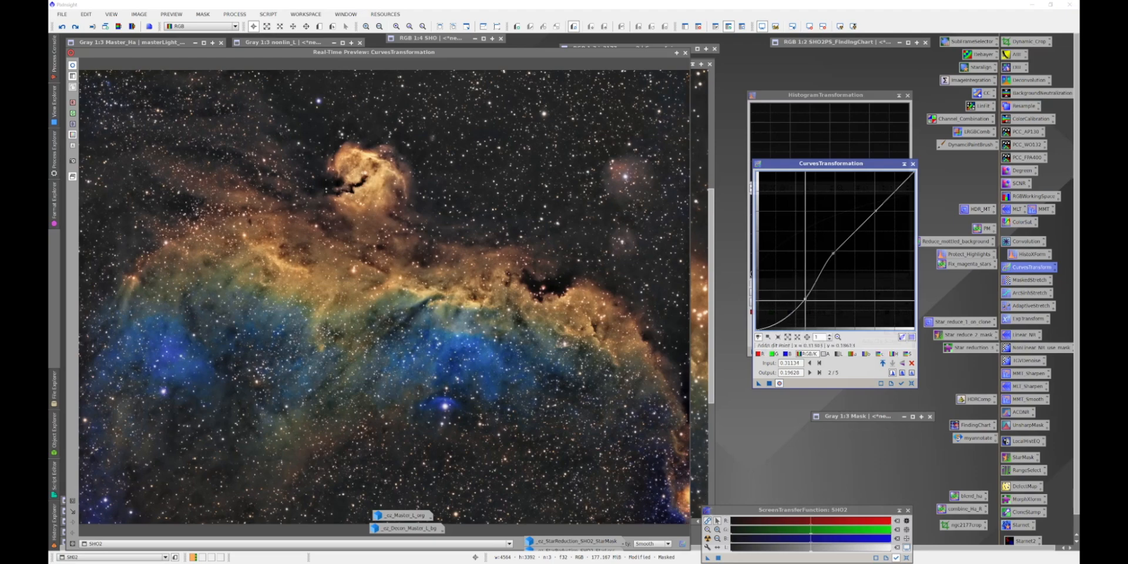
left_click(776, 322)
left_click_drag(773, 322, 772, 319)
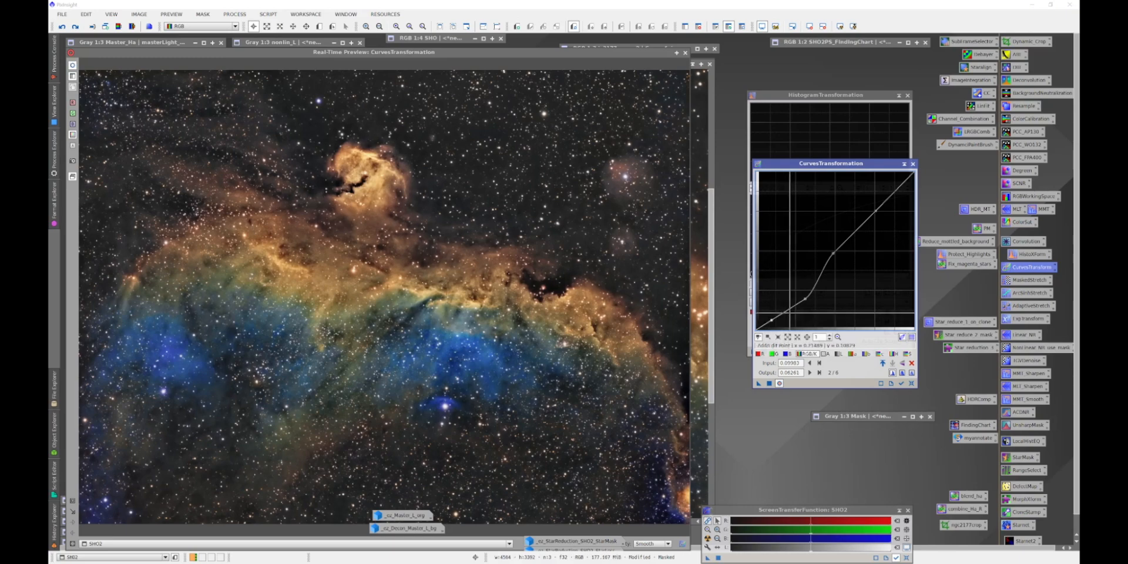
Close the real-time preview, apply the curve to the masked SHO2 image, and inspect the dark structures
left_click(685, 52)
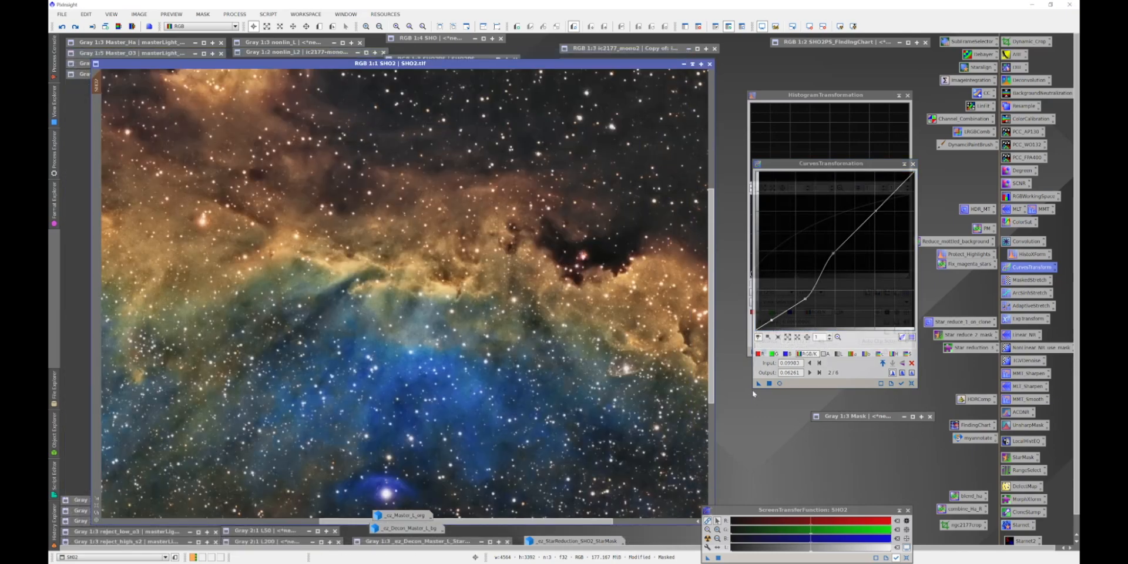
left_click(758, 385)
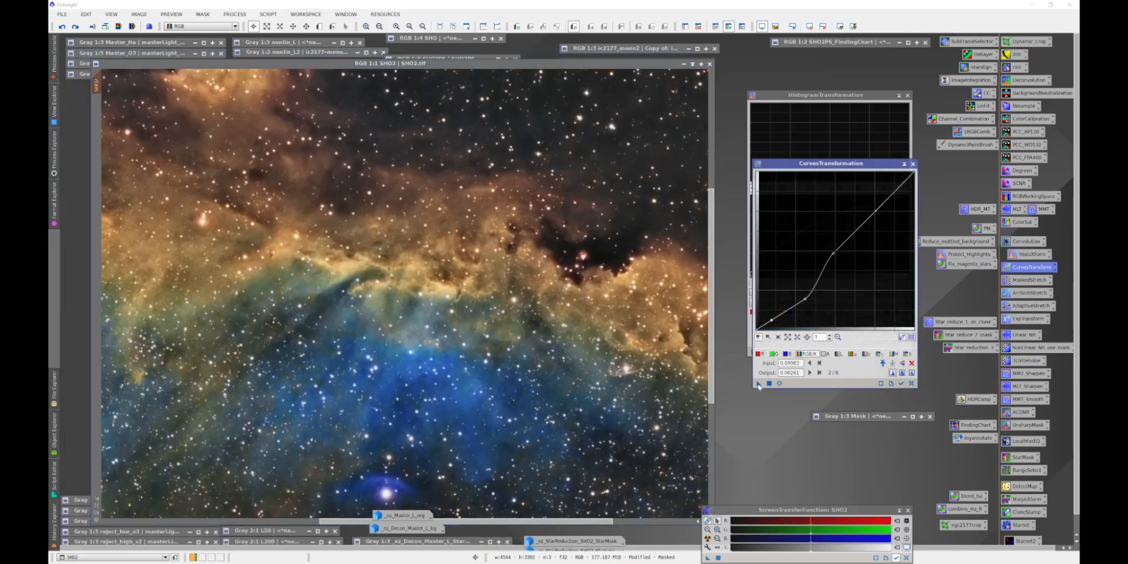
left_click(622, 375)
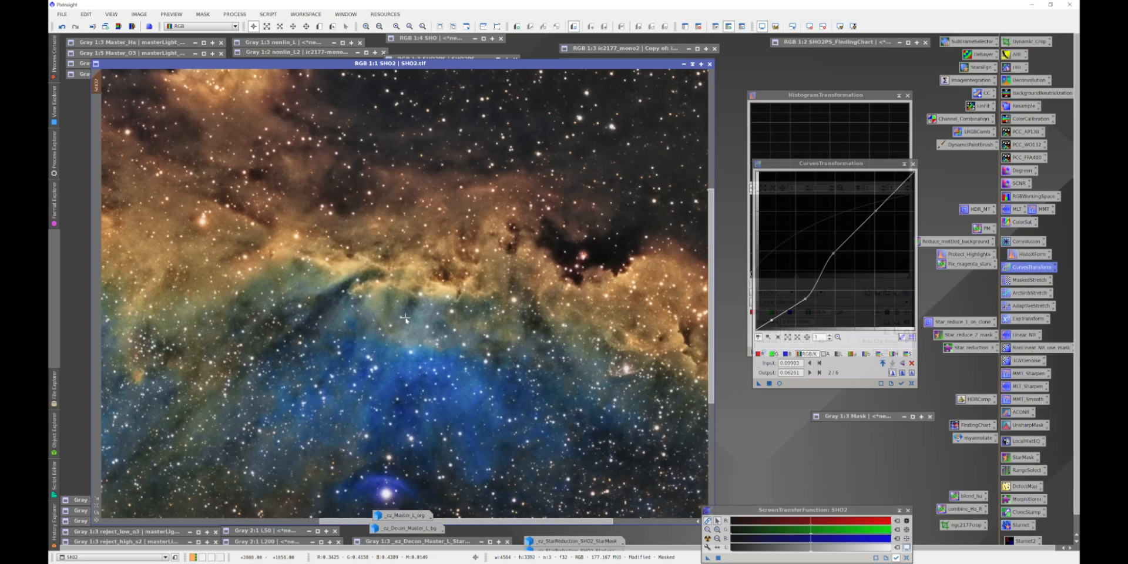
left_click_drag(405, 318, 320, 300)
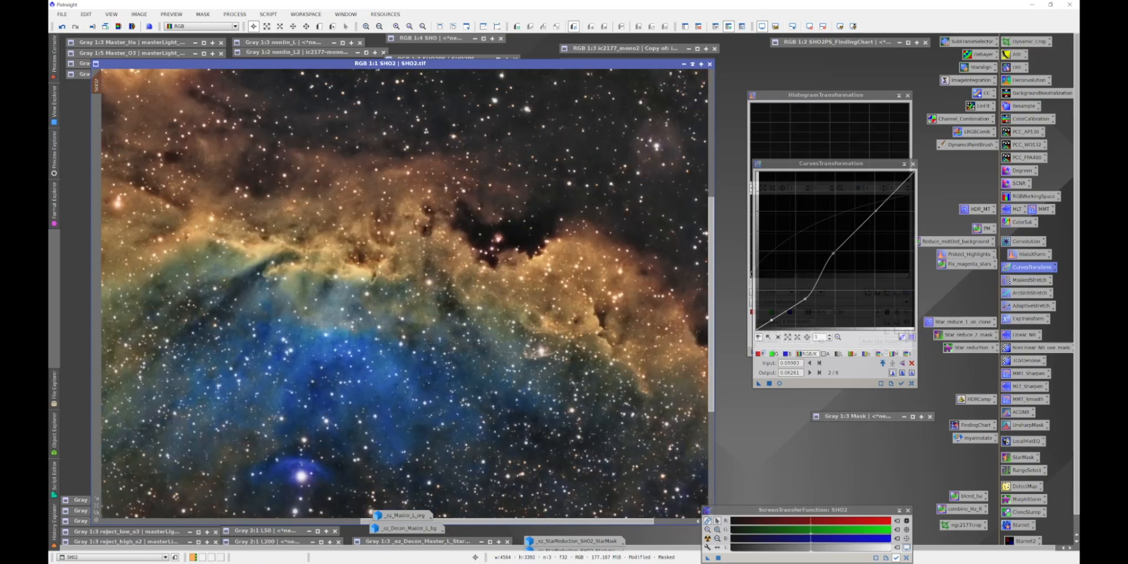